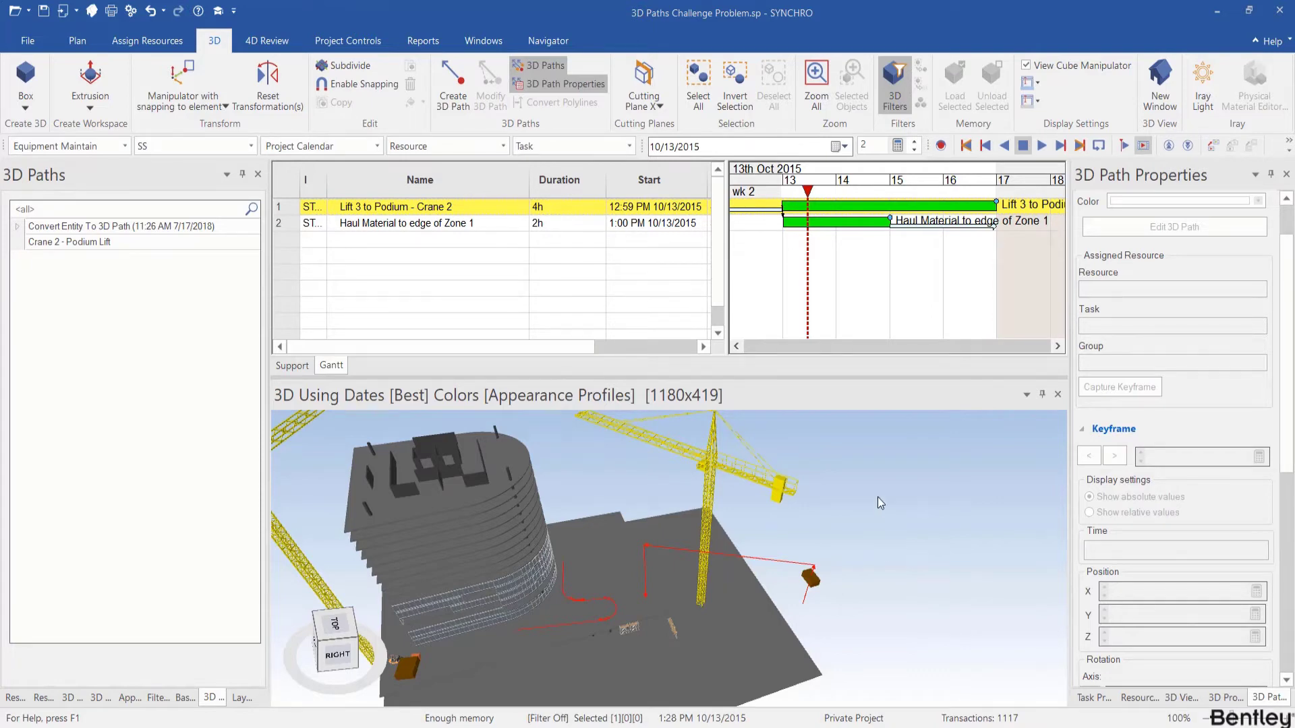
Move the schedule's focus time forward to 3:08 PM on 13 Oct 2015
mouse_move(784, 191)
left_mouse_down()
mouse_move(986, 173)
mouse_move(898, 175)
left_mouse_up()
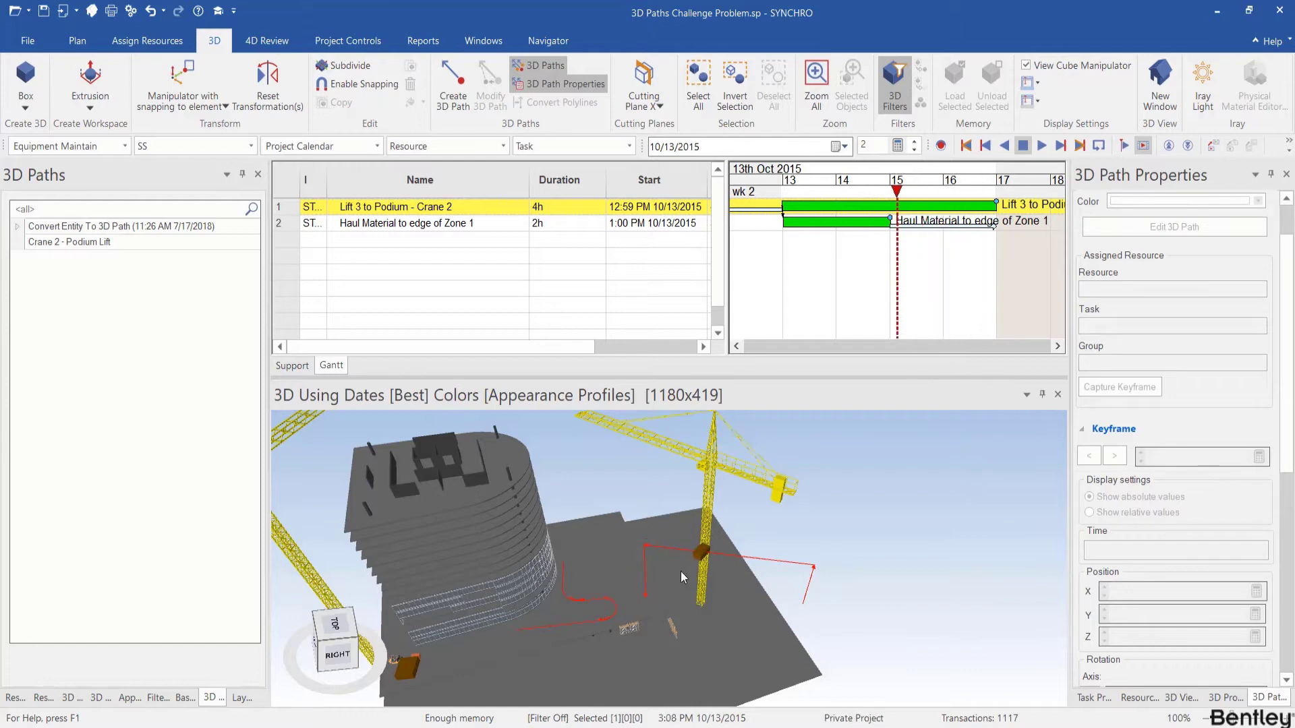
Select the crane load's assigned task and inspect Tower Crane 2 among its resources
left_click(700, 553)
right_click(699, 553)
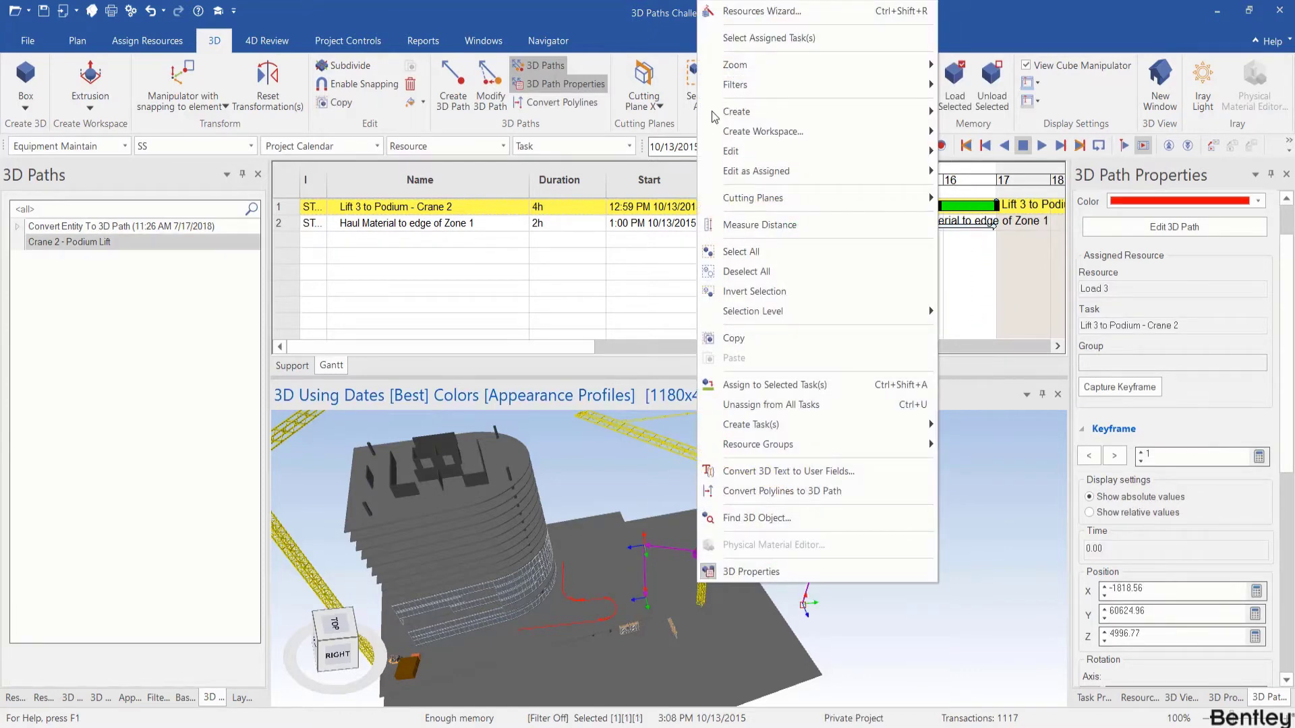
left_click(784, 38)
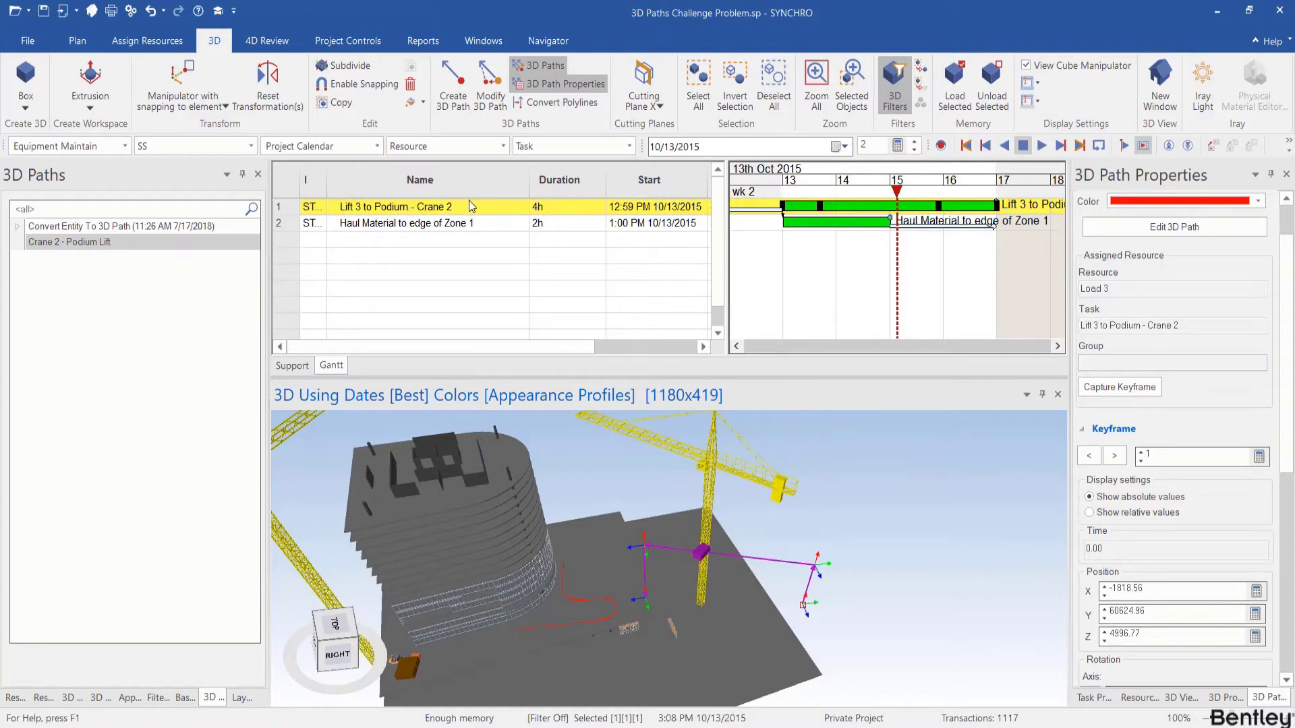
left_click(1139, 701)
left_click(1084, 699)
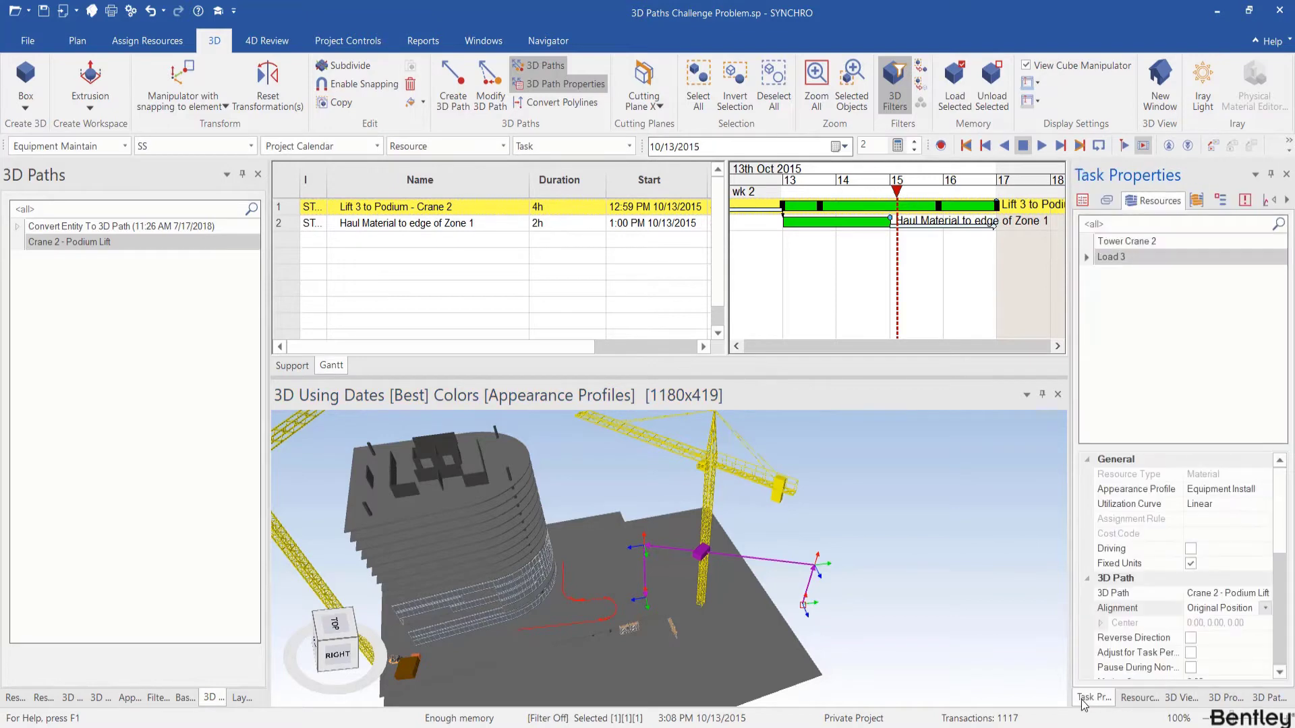
left_click(1133, 243)
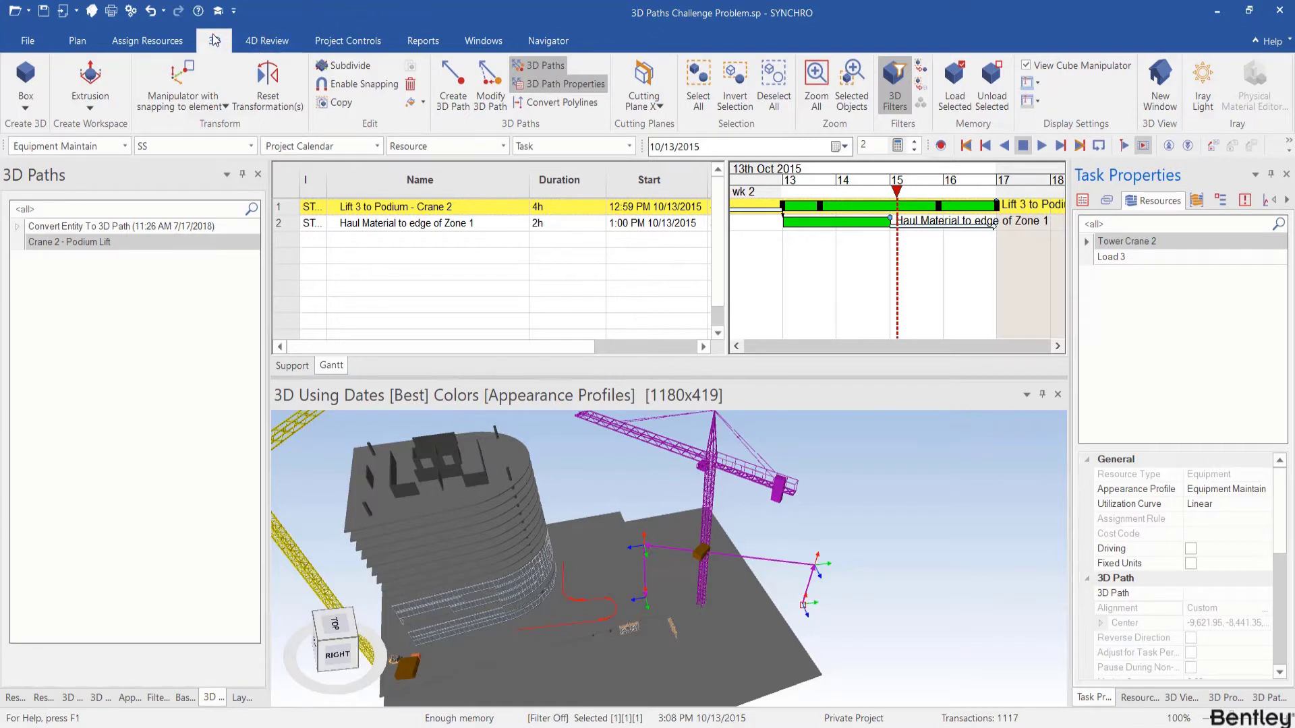
Add a new path to the 3D Paths list and rename it 'Rotate TC'
left_click(540, 65)
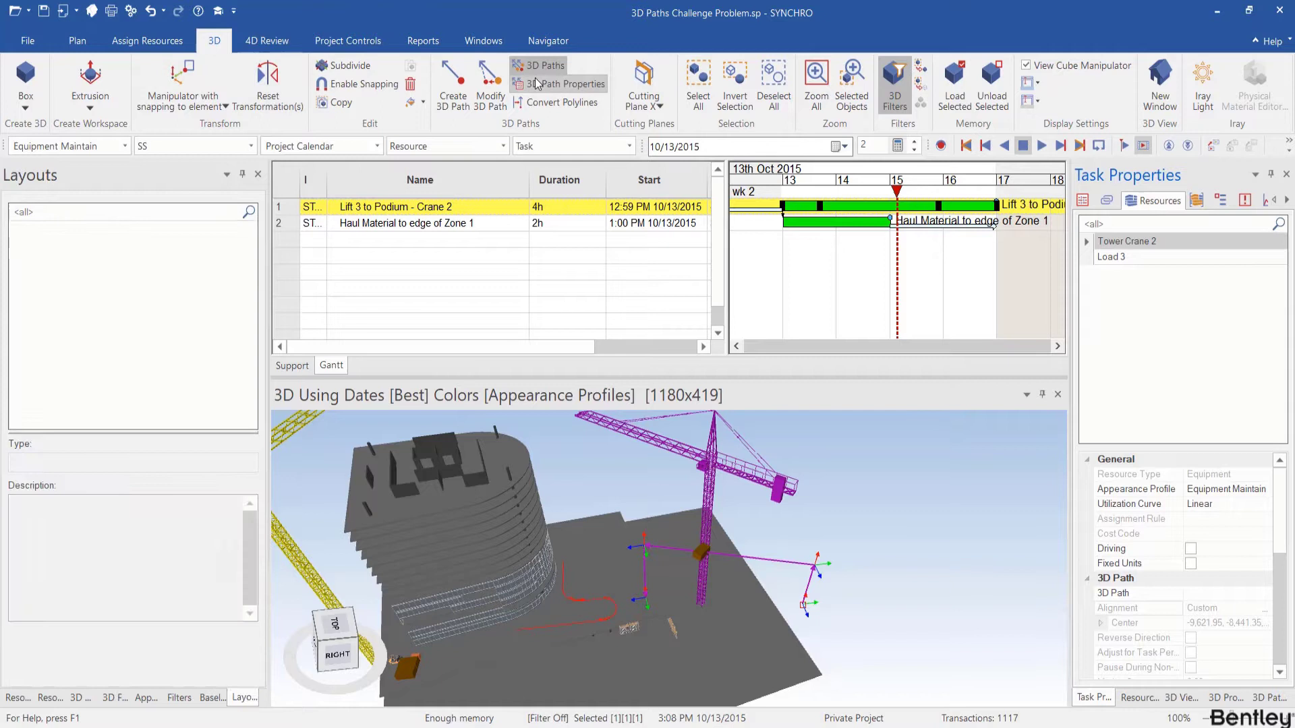
left_click(539, 65)
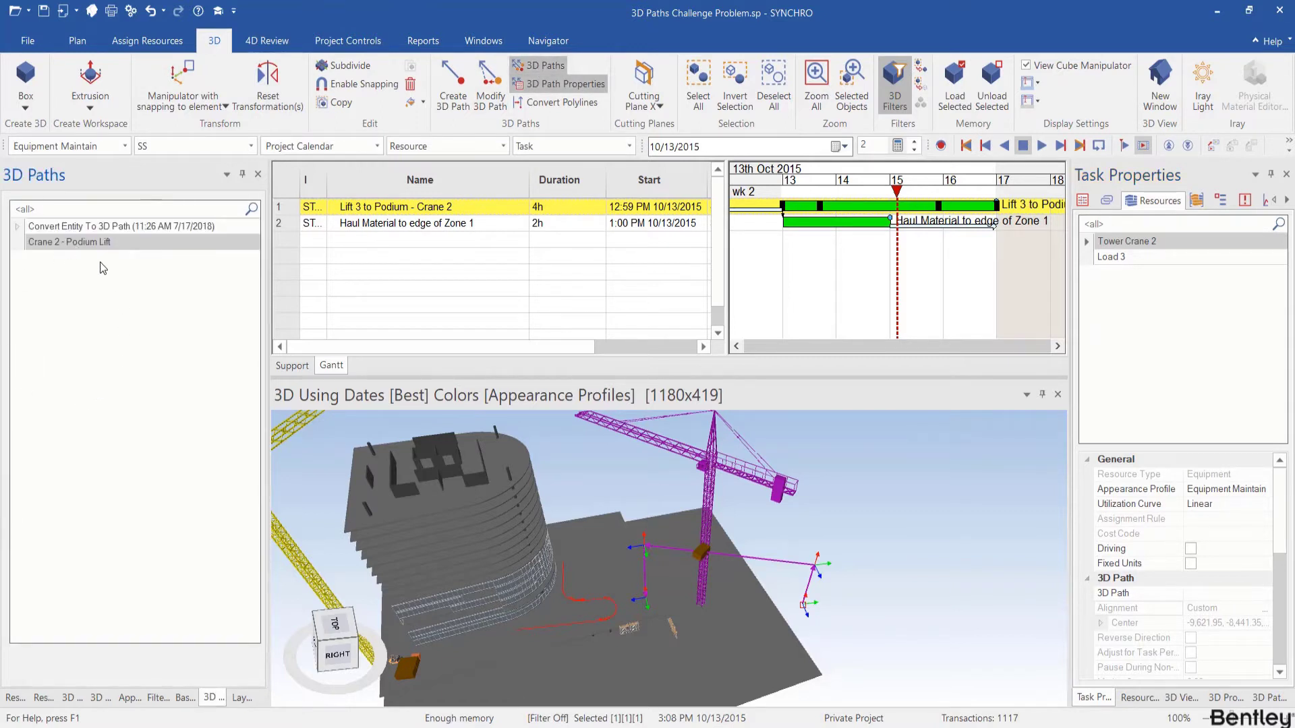
right_click(62, 273)
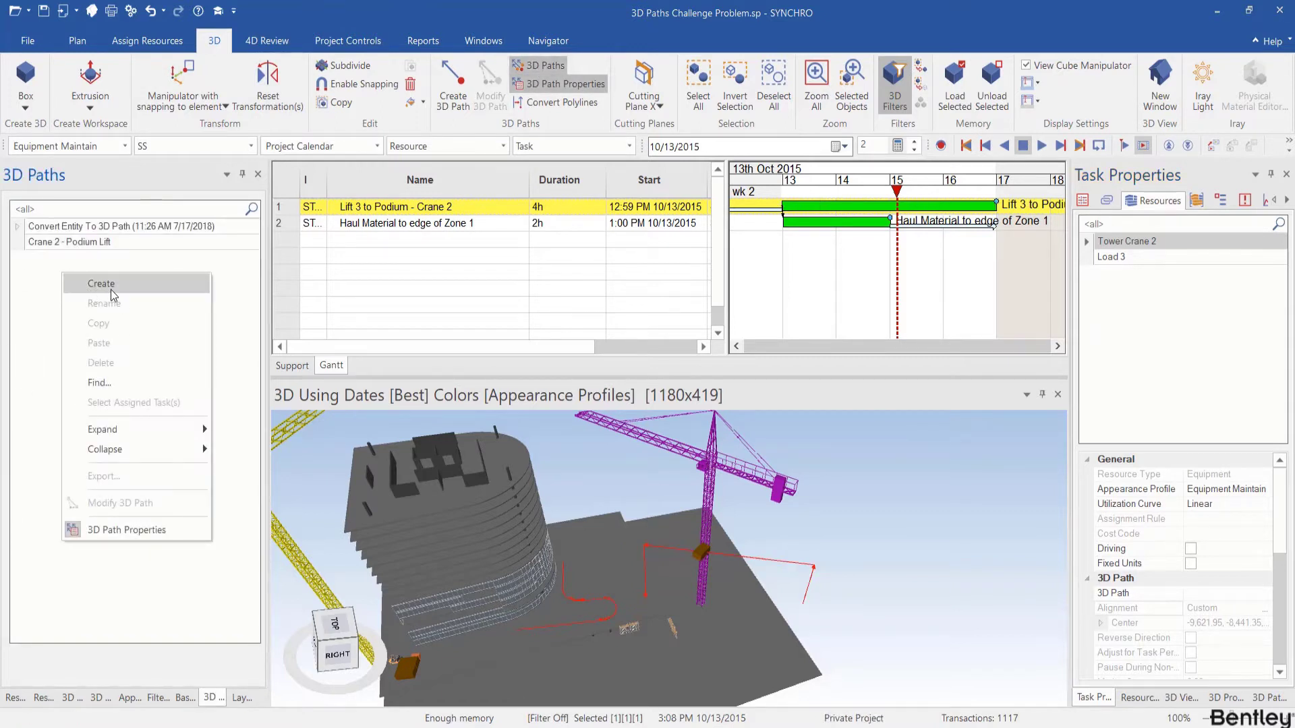
left_click(110, 290)
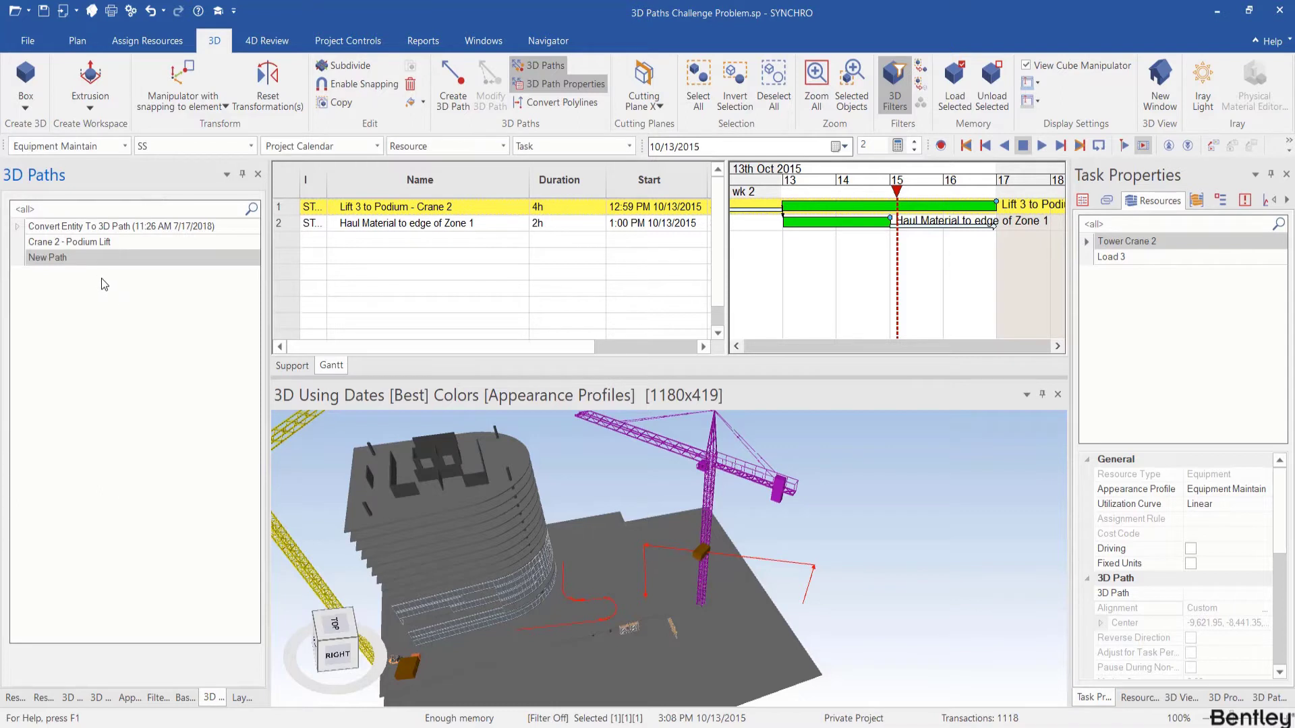
right_click(71, 253)
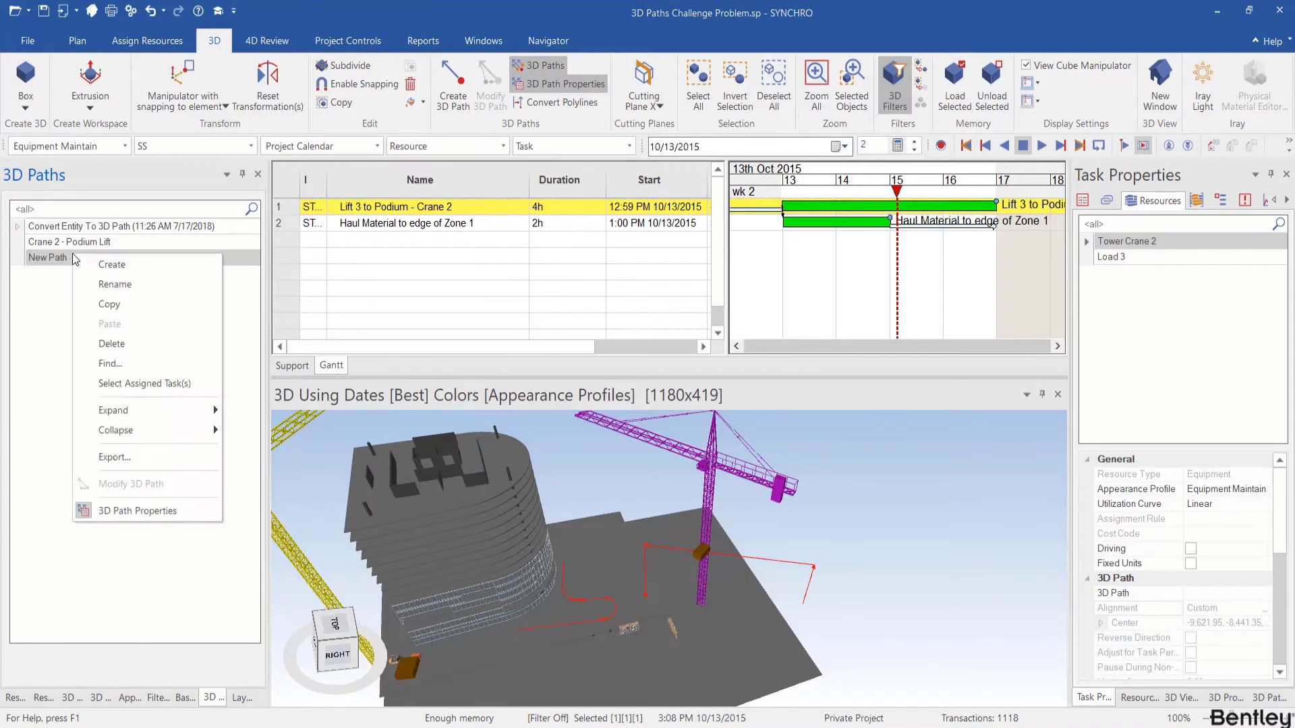
left_click(115, 285)
type("Rotate TC")
key("Return")
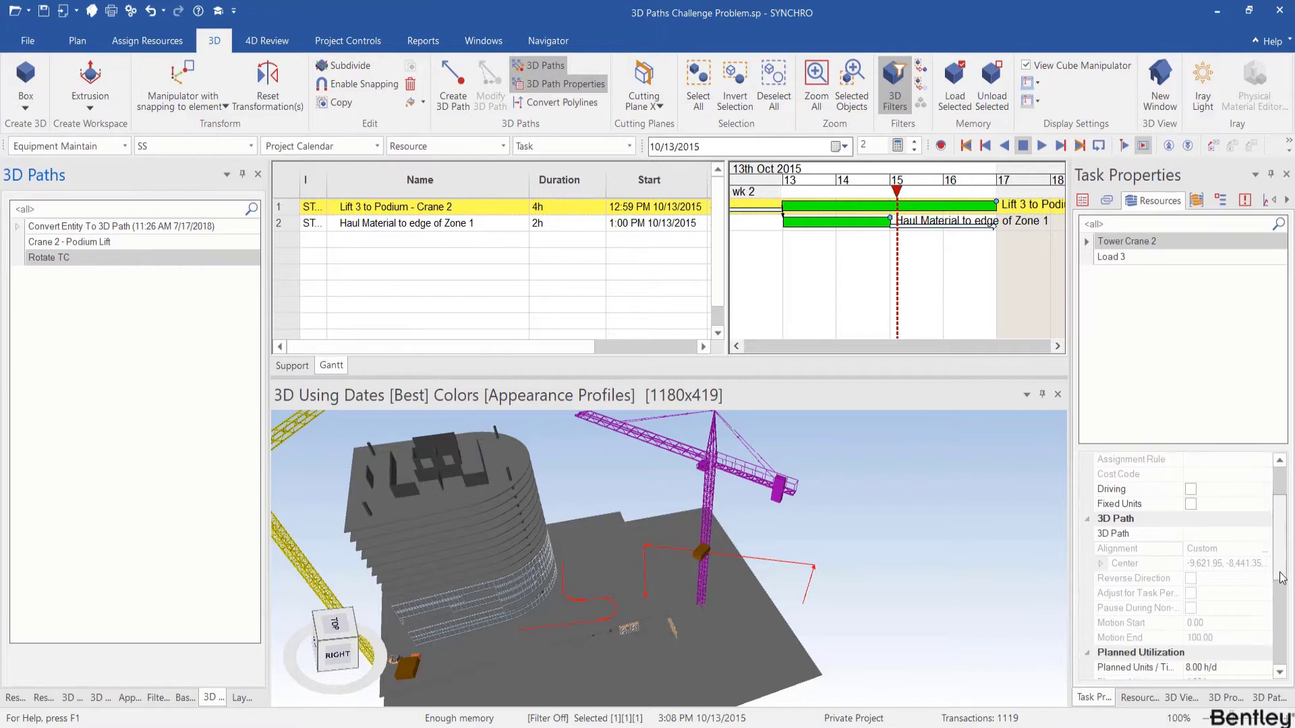
Set Tower Crane 2's 3D Path to Rotate TC and its Alignment to Custom
scroll(1285, 558, "down", 2)
left_click(1268, 506)
left_click(1266, 505)
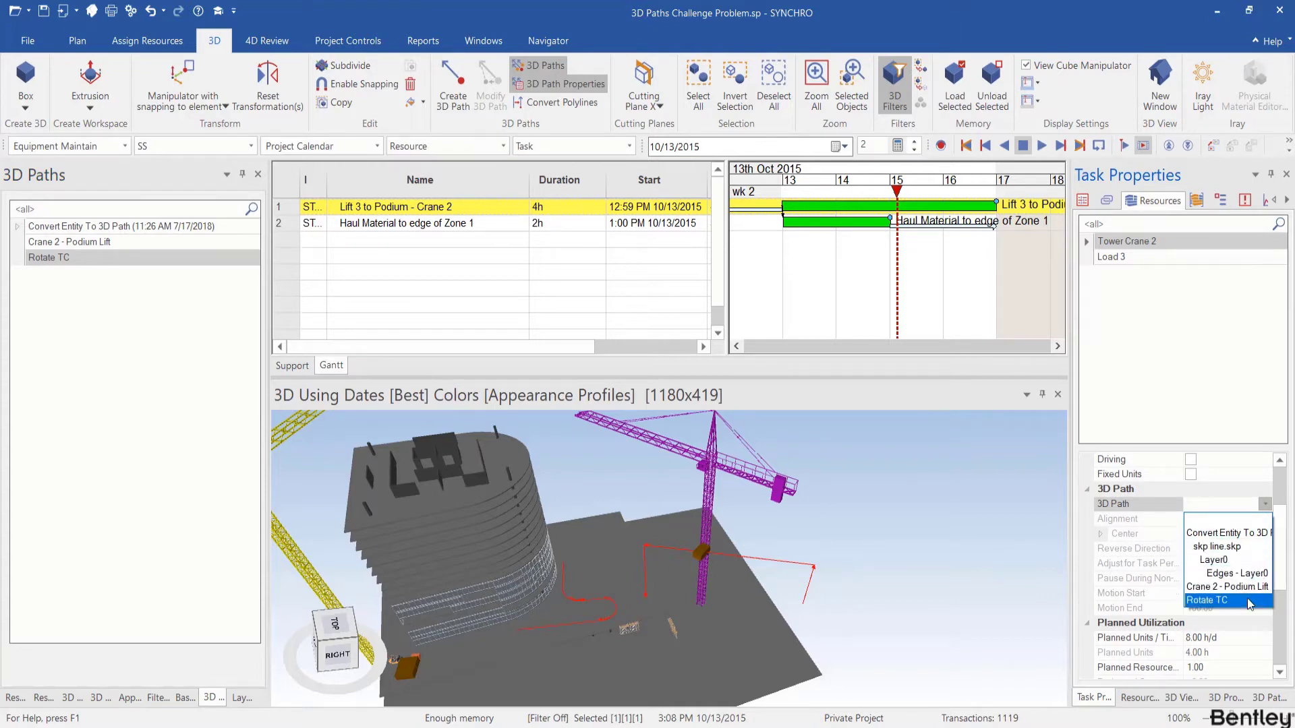
left_click(1241, 600)
left_click(1254, 526)
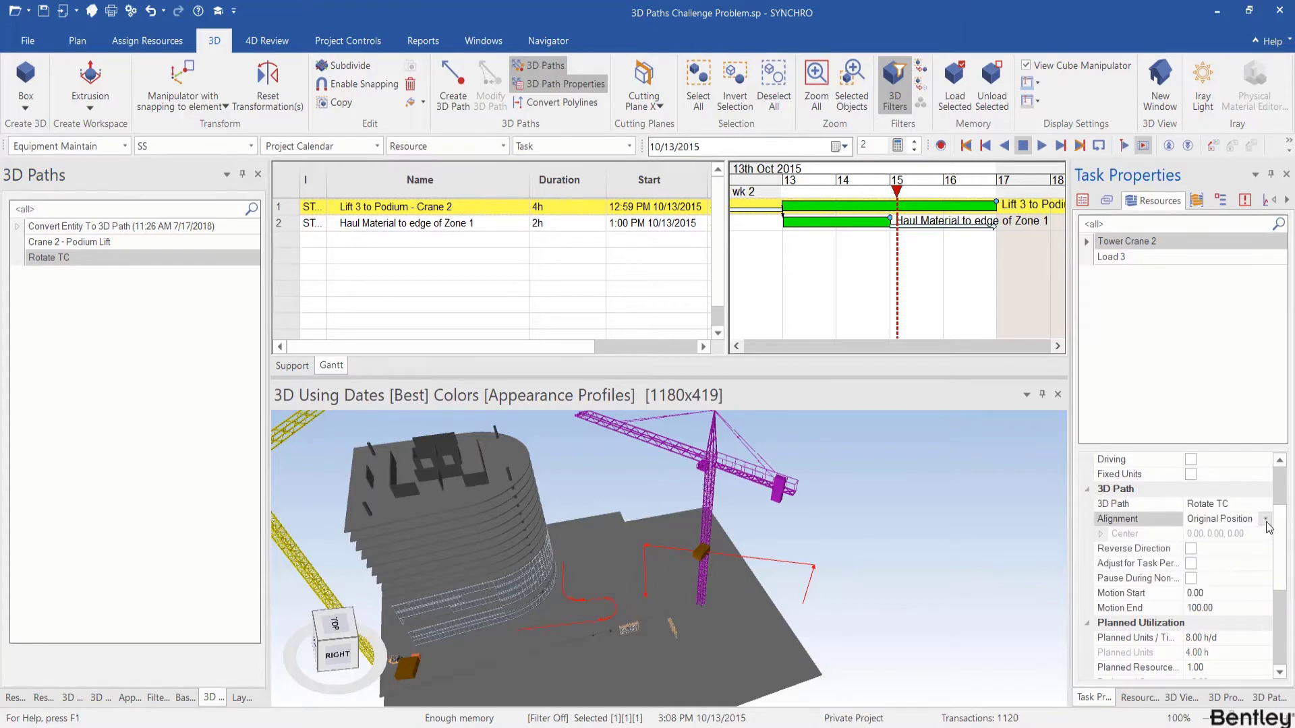
left_click(1266, 520)
left_click(1258, 553)
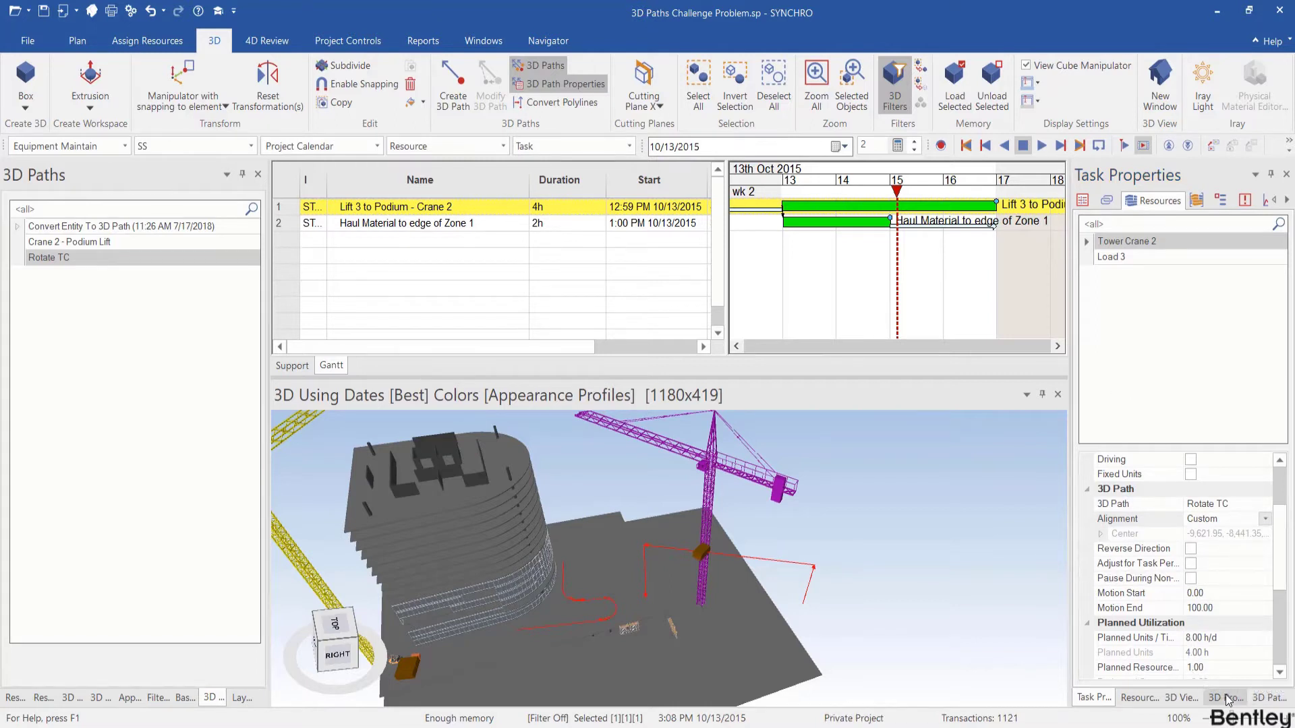
Capture a second Rotate TC keyframe at 1.00, return to keyframe 1 and start editing the path
left_click(1268, 698)
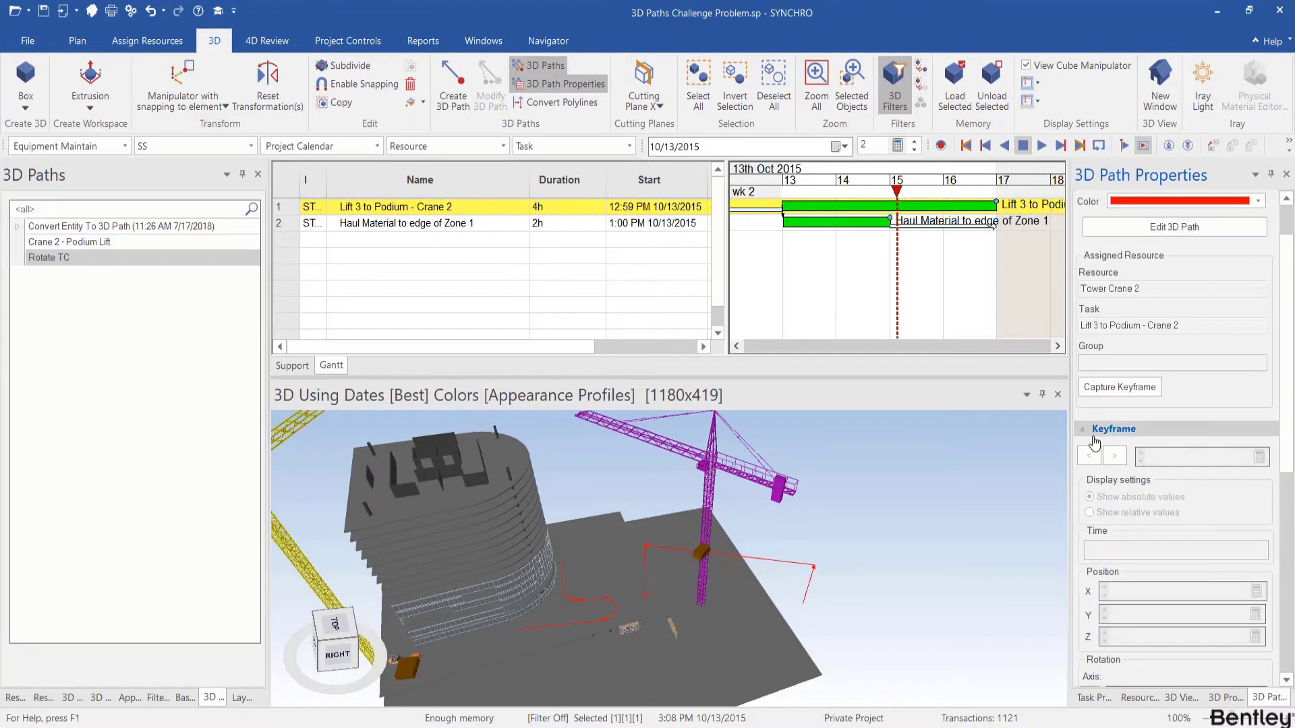
left_click(1114, 387)
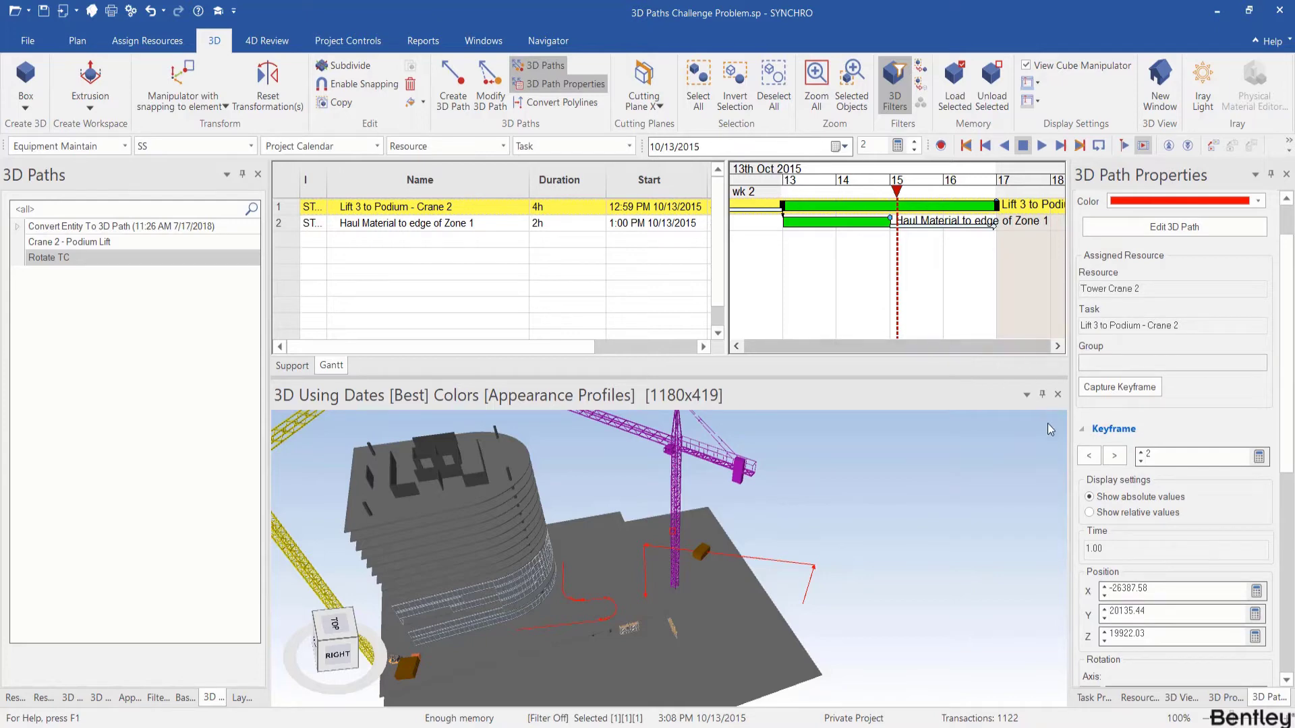
left_click(1095, 461)
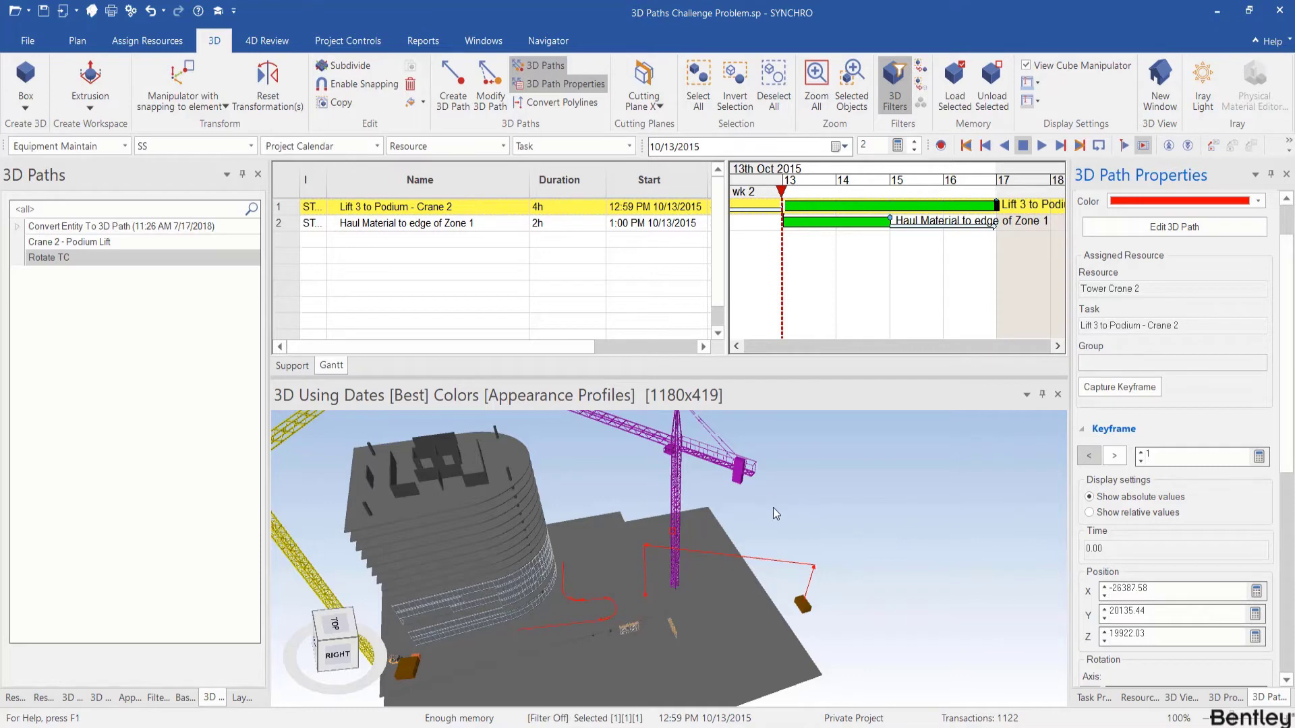
left_click(1152, 231)
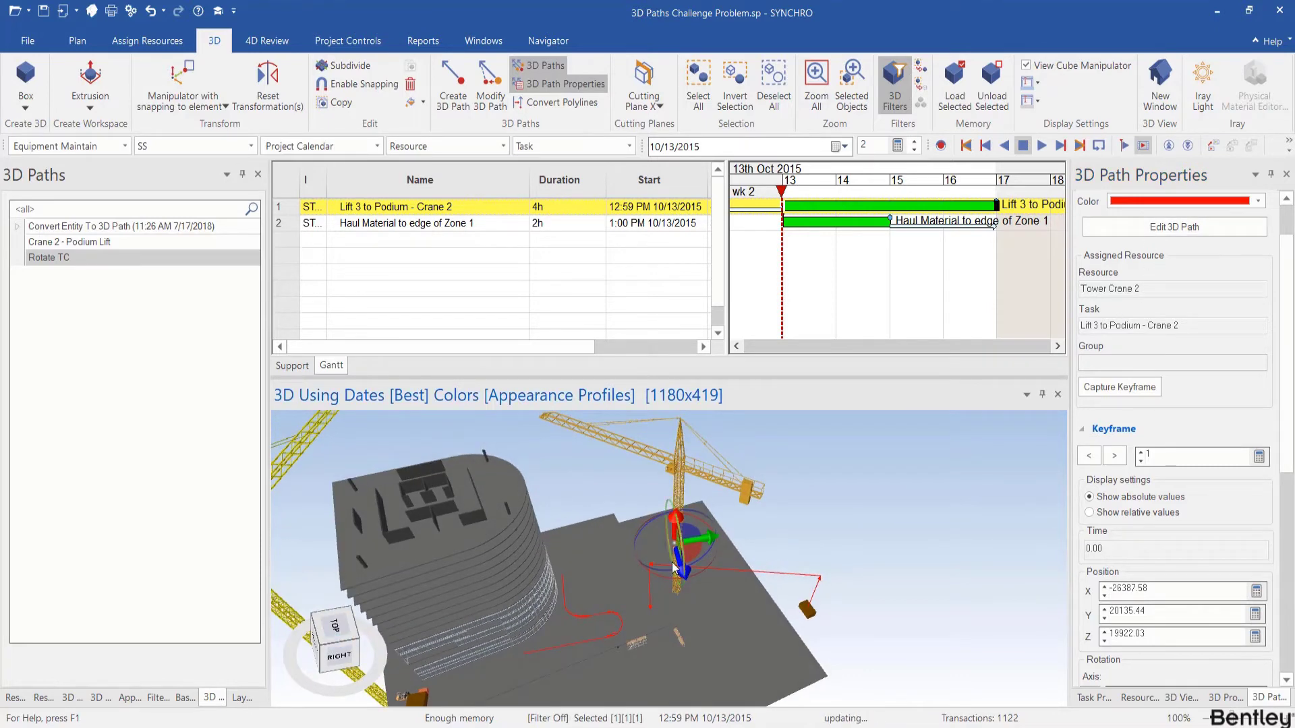
Zoom in on Tower Crane 2's mast and orbit to view the crane from the left
scroll(719, 518, "up", 5)
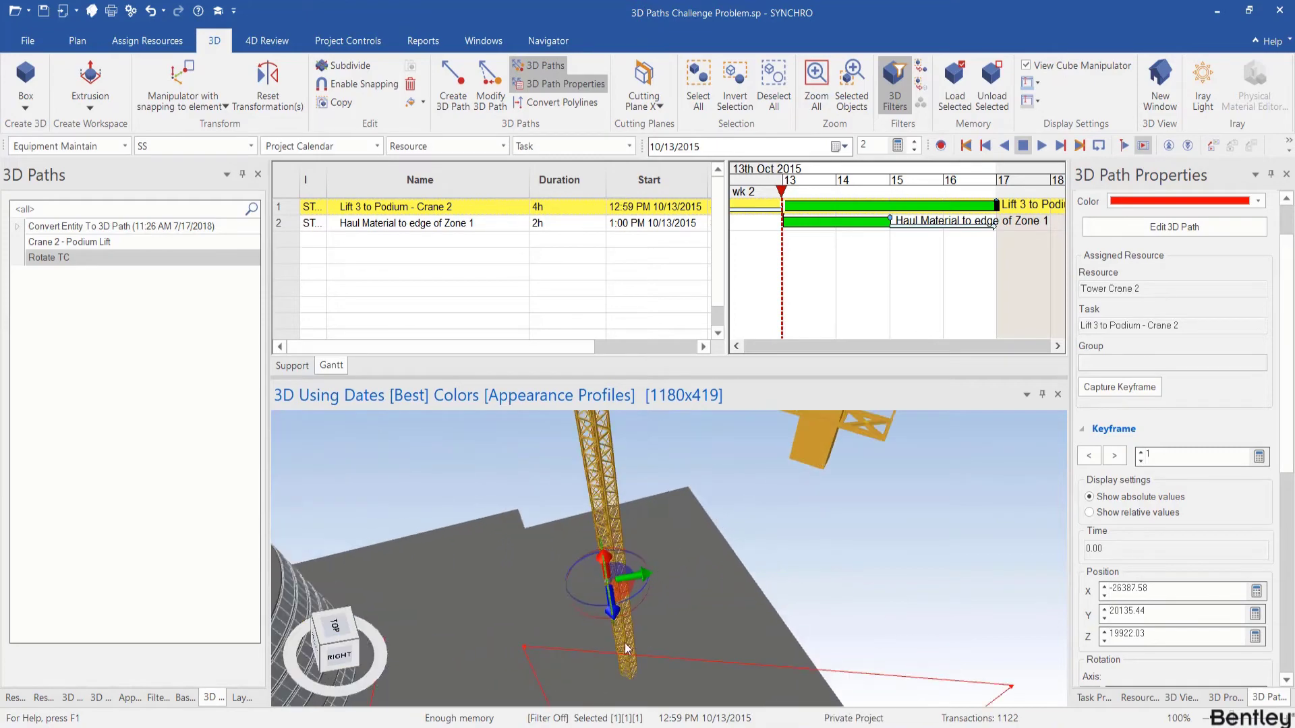
middle_click_drag(628, 650, 516, 648)
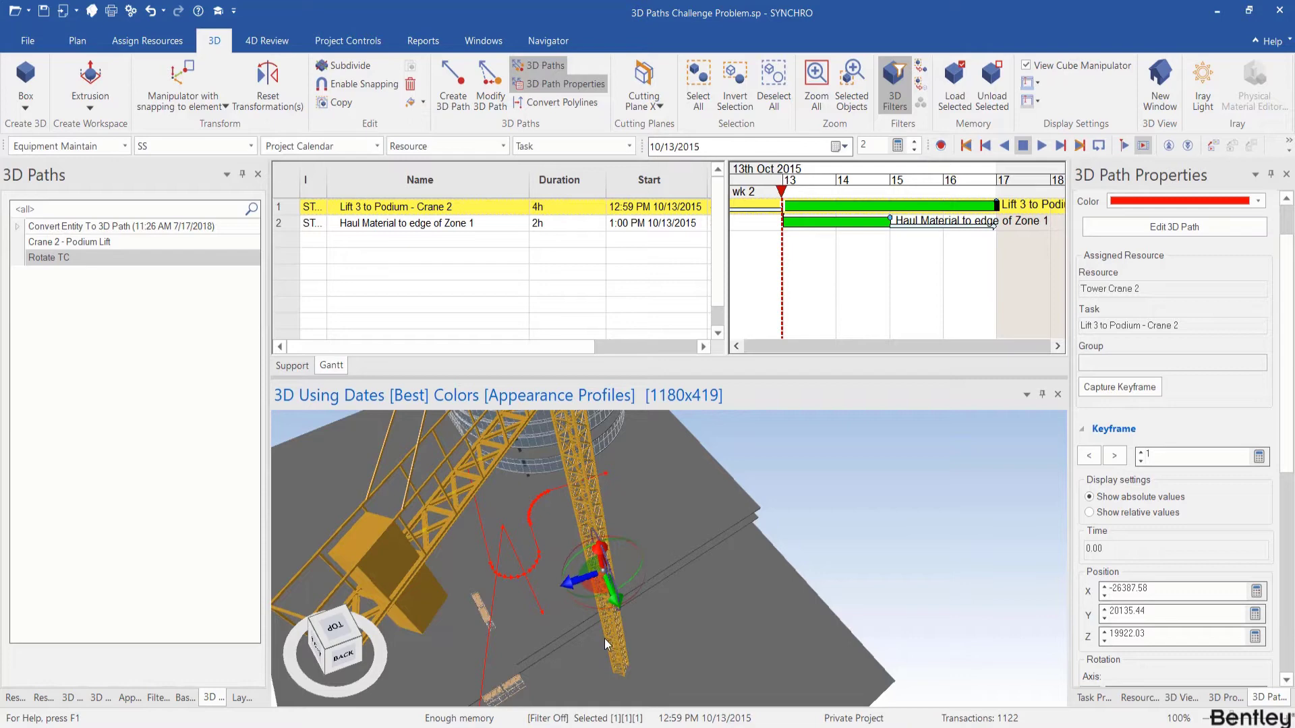
middle_click_drag(604, 638, 766, 632)
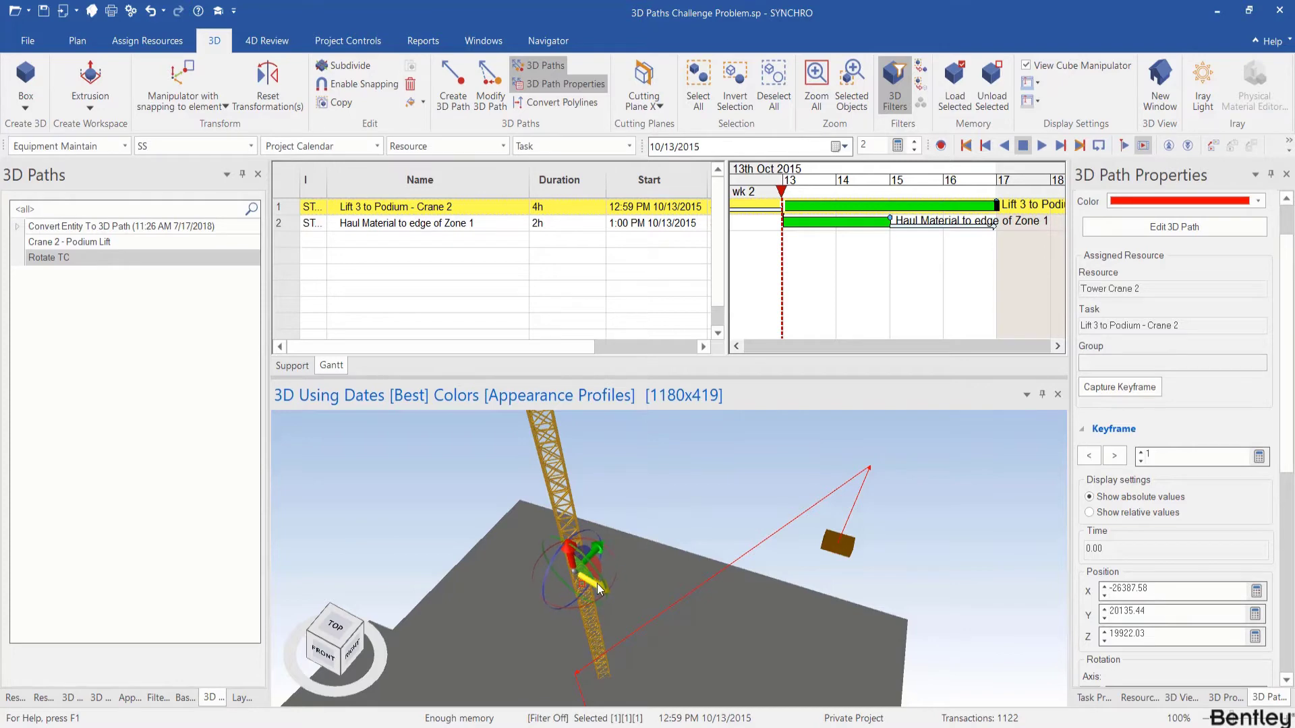
middle_click_drag(596, 631, 750, 644)
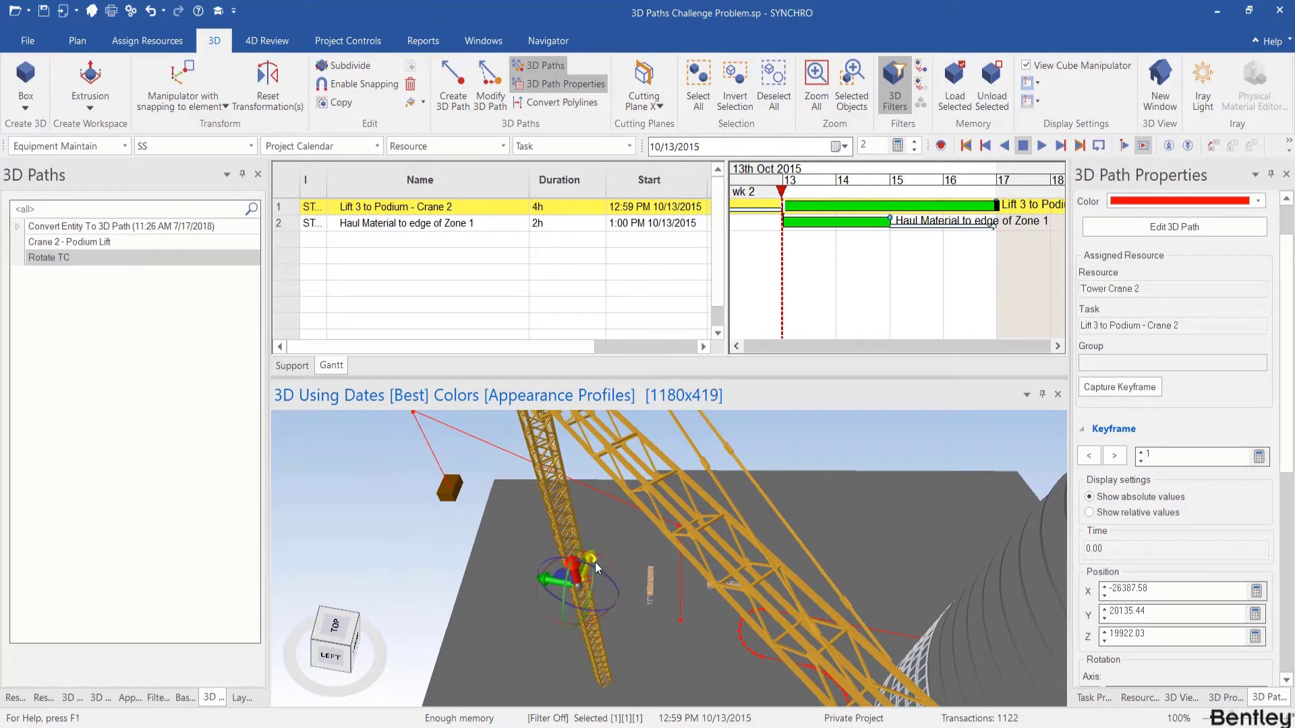
Recapture keyframe 1 at X -27731.66, Y 21275.43, Z 19922.03 and paste it into keyframe 2
left_click(1127, 389)
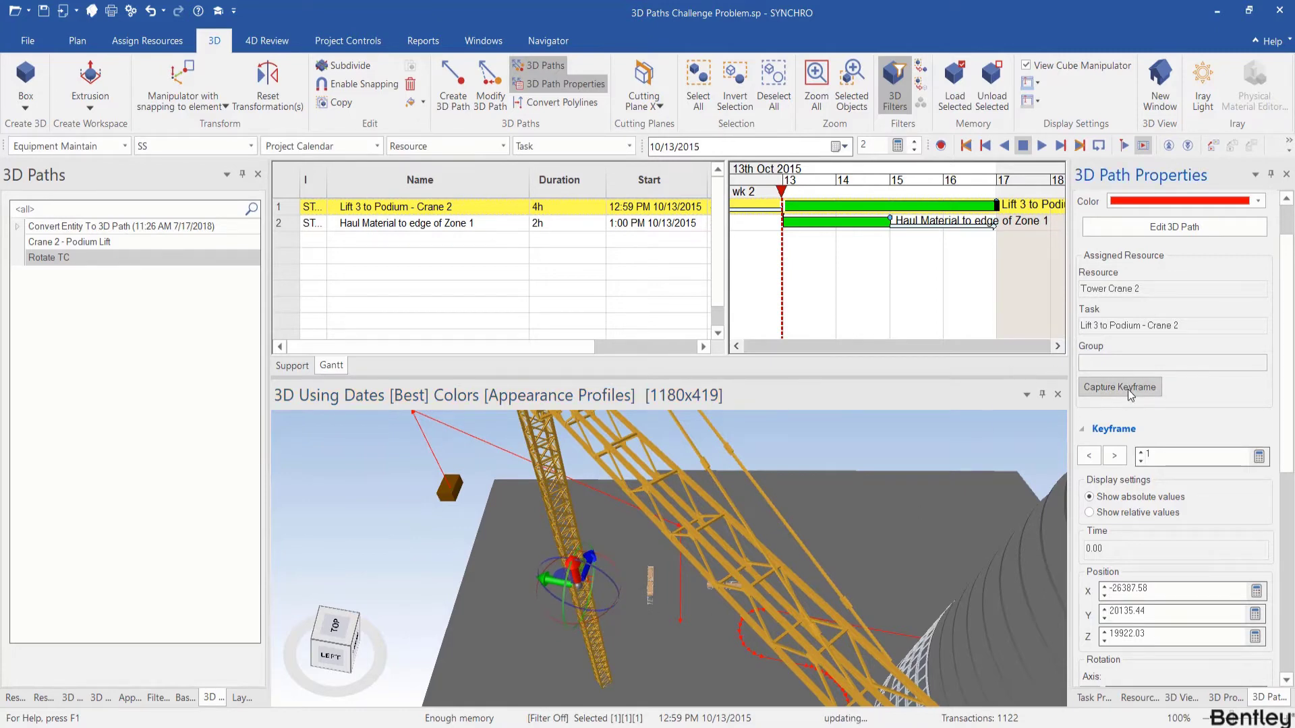
scroll(1177, 551, "down", 1)
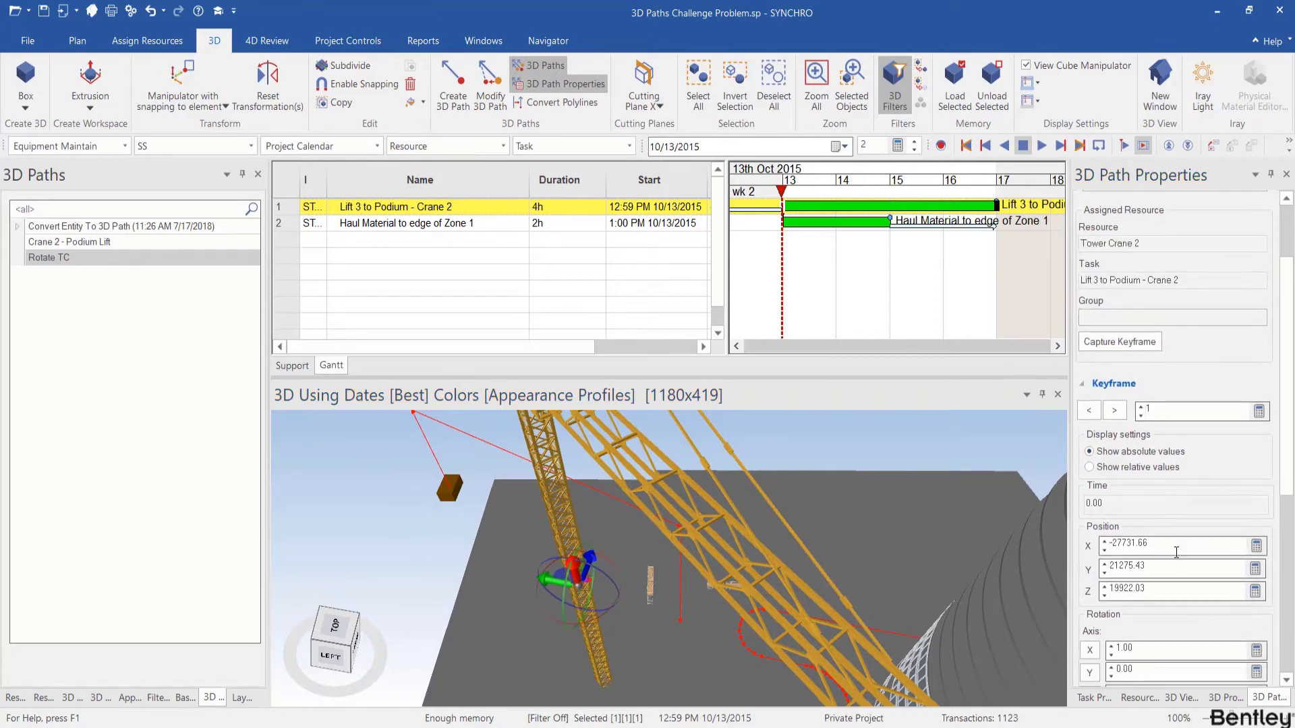
right_click(1172, 613)
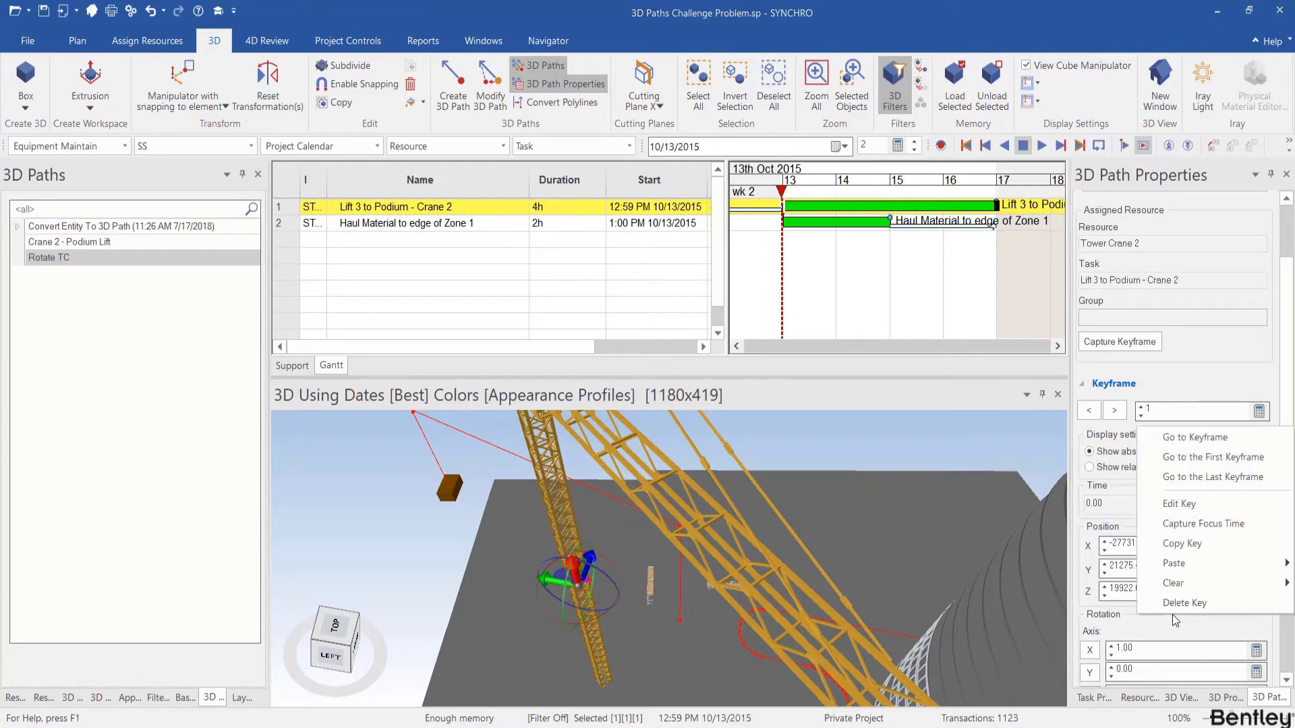
left_click(1212, 541)
left_click(1115, 410)
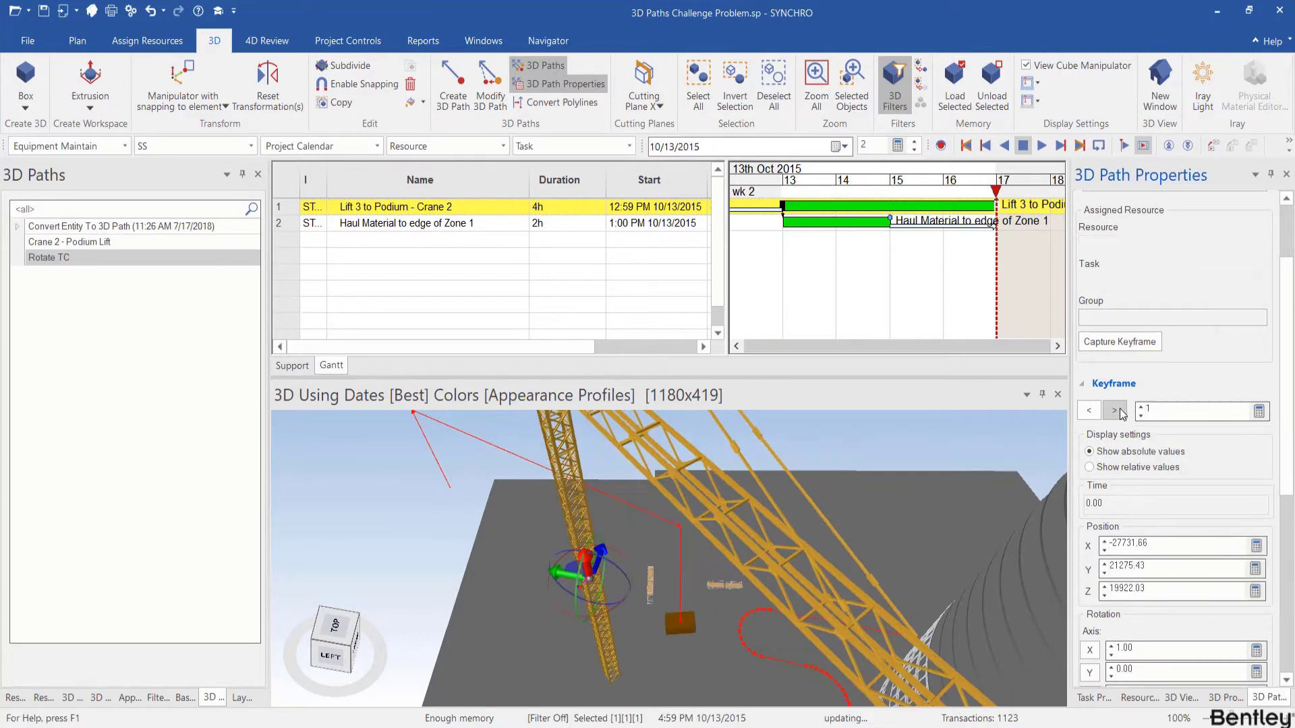
scroll(1220, 619, "down", 1)
right_click(1200, 581)
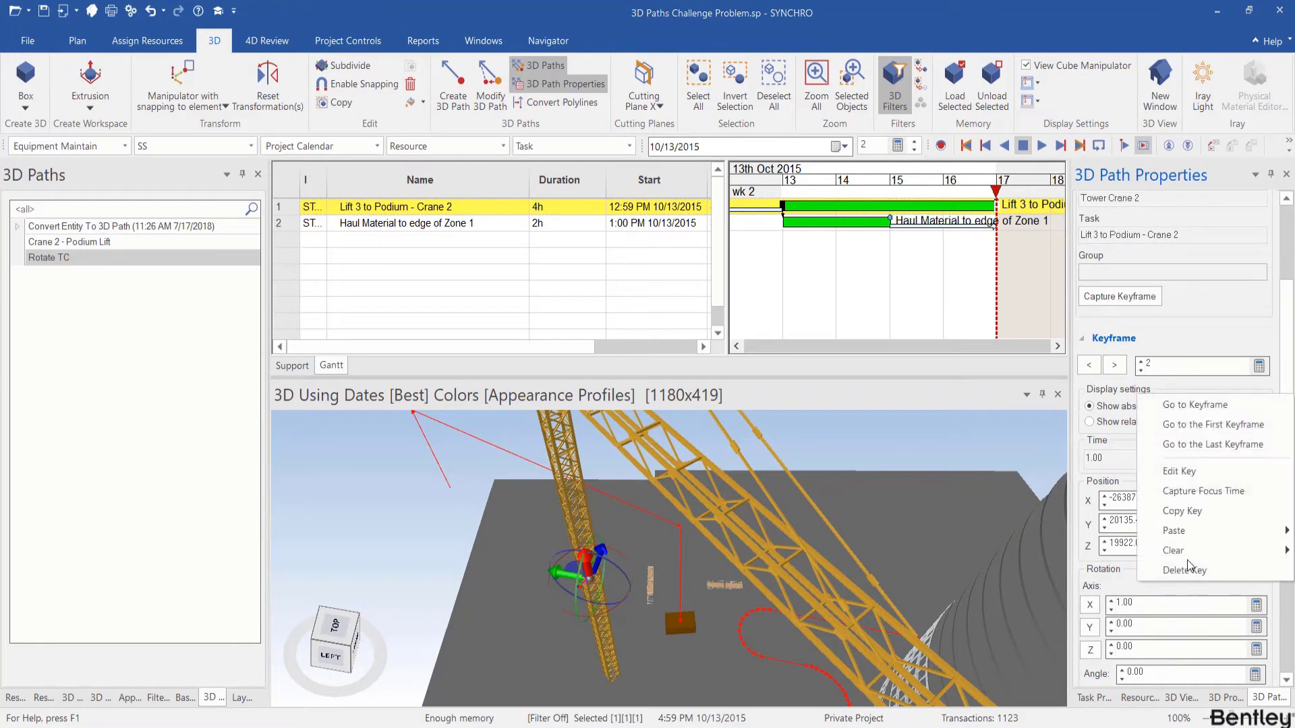
mouse_move(1192, 531)
left_click(1079, 532)
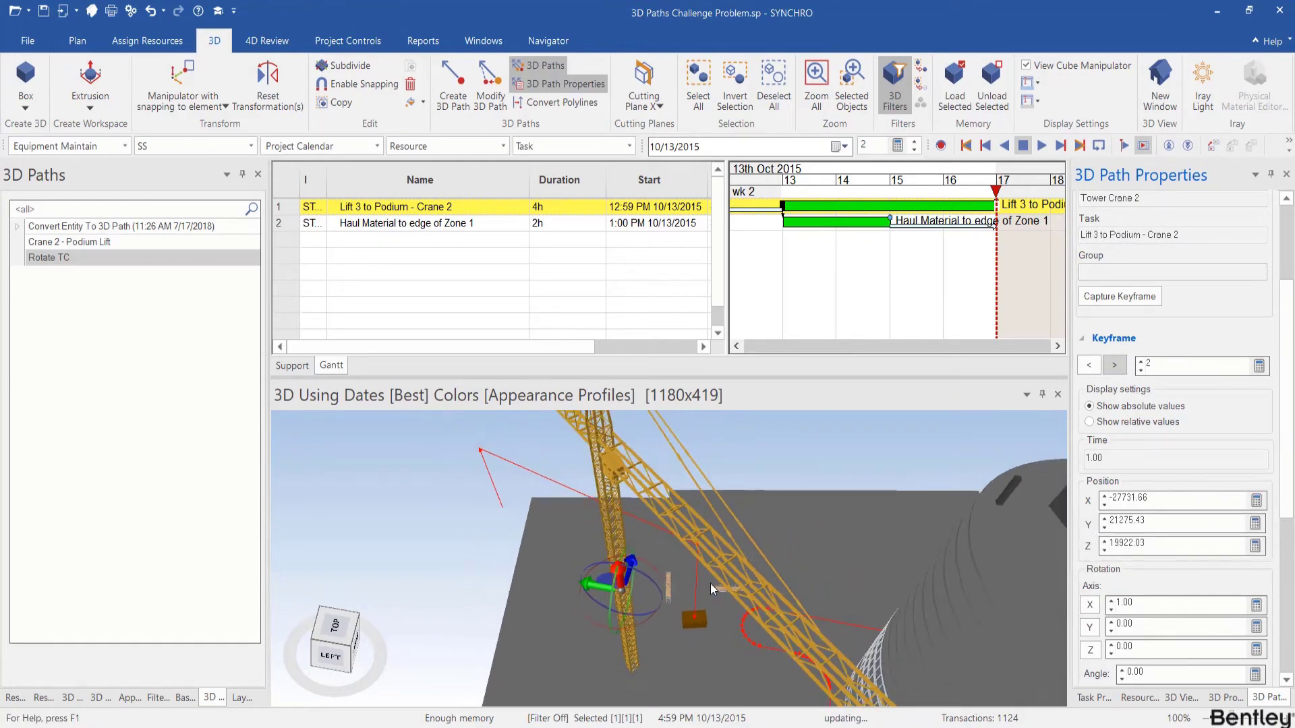
At about 1:43 PM on 13 Oct, rotate Tower Crane 2's jib around its mast toward the box
left_click_drag(790, 190, 818, 177)
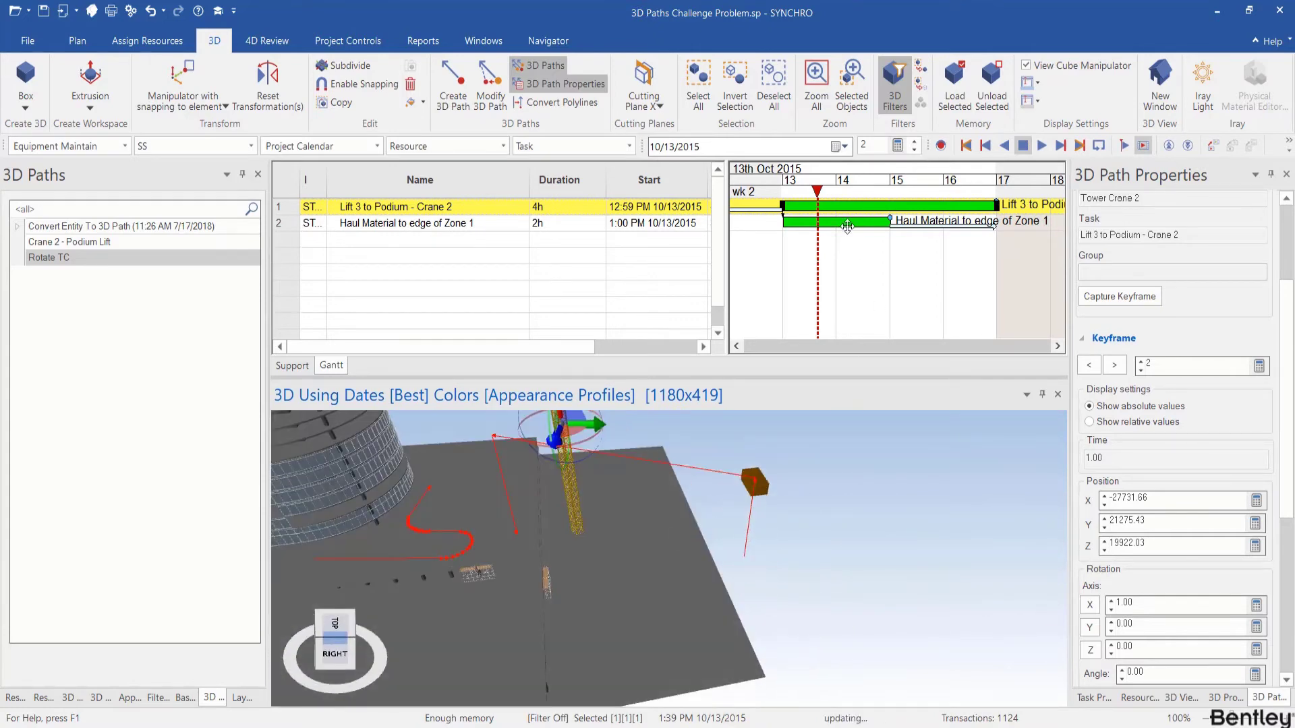
left_click_drag(796, 179, 821, 179)
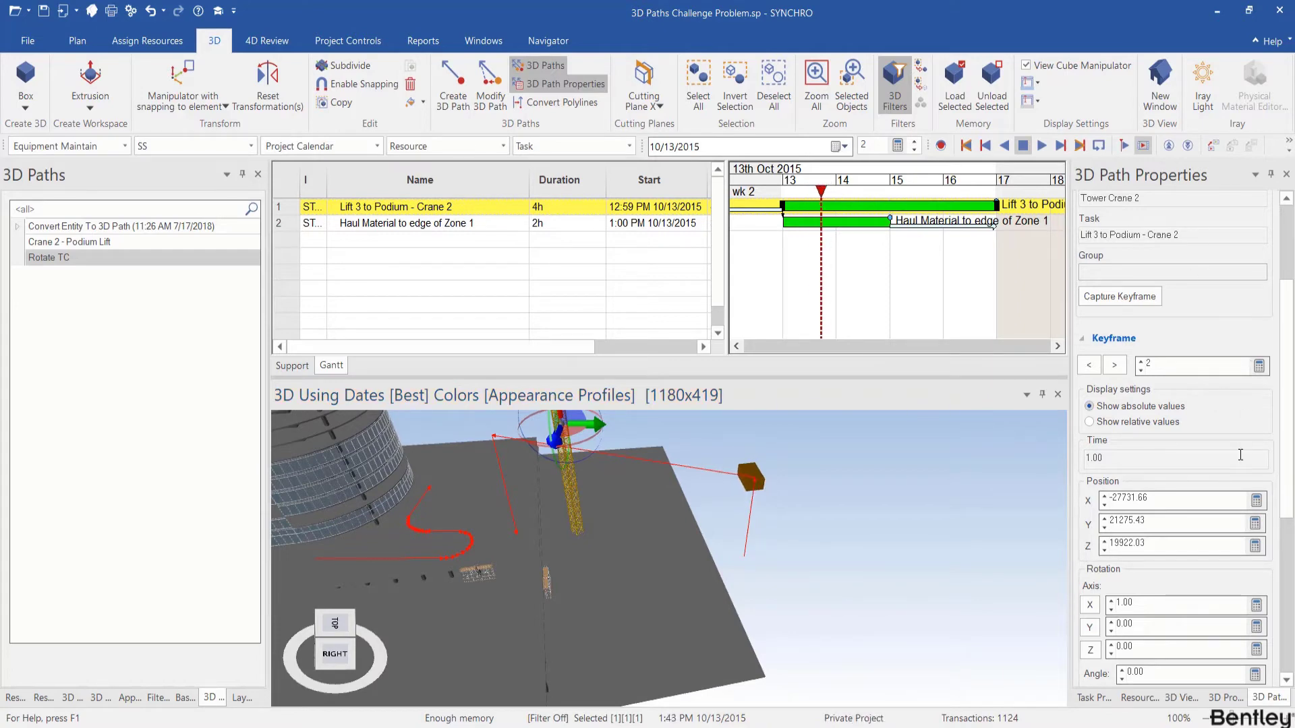
left_click_drag(751, 585, 653, 647)
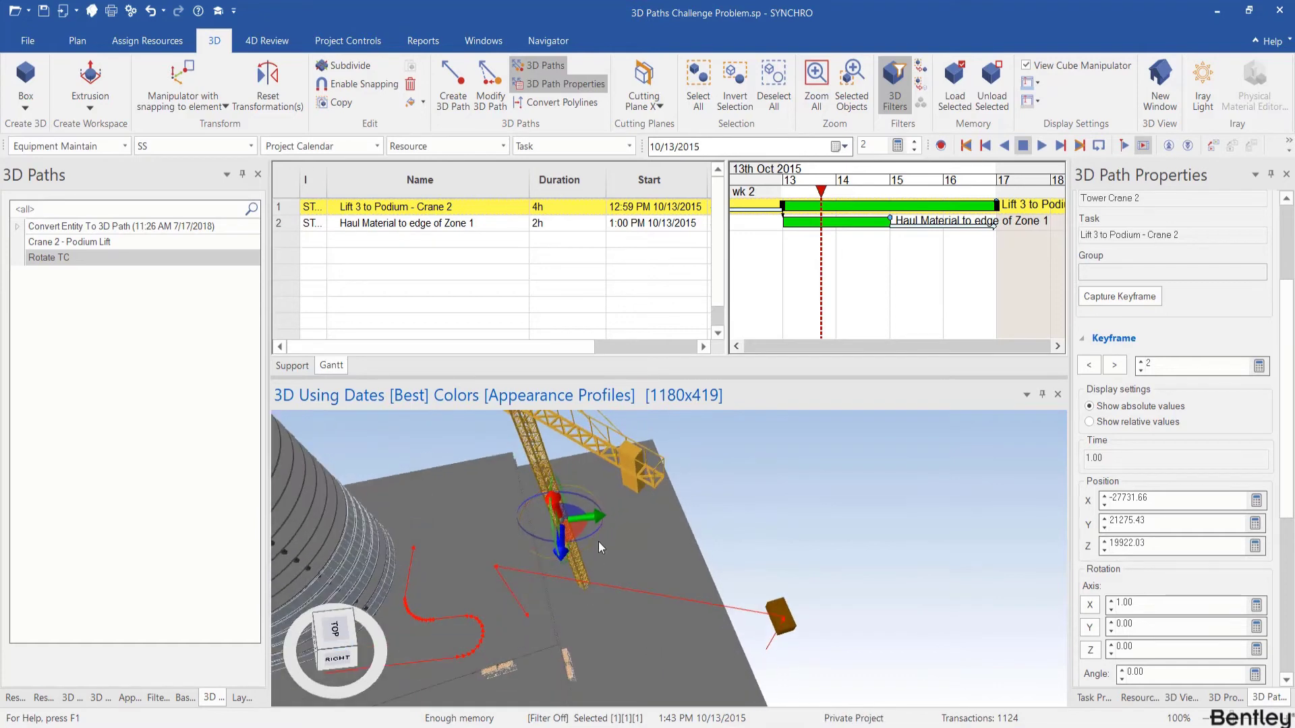
left_click_drag(598, 541, 655, 521)
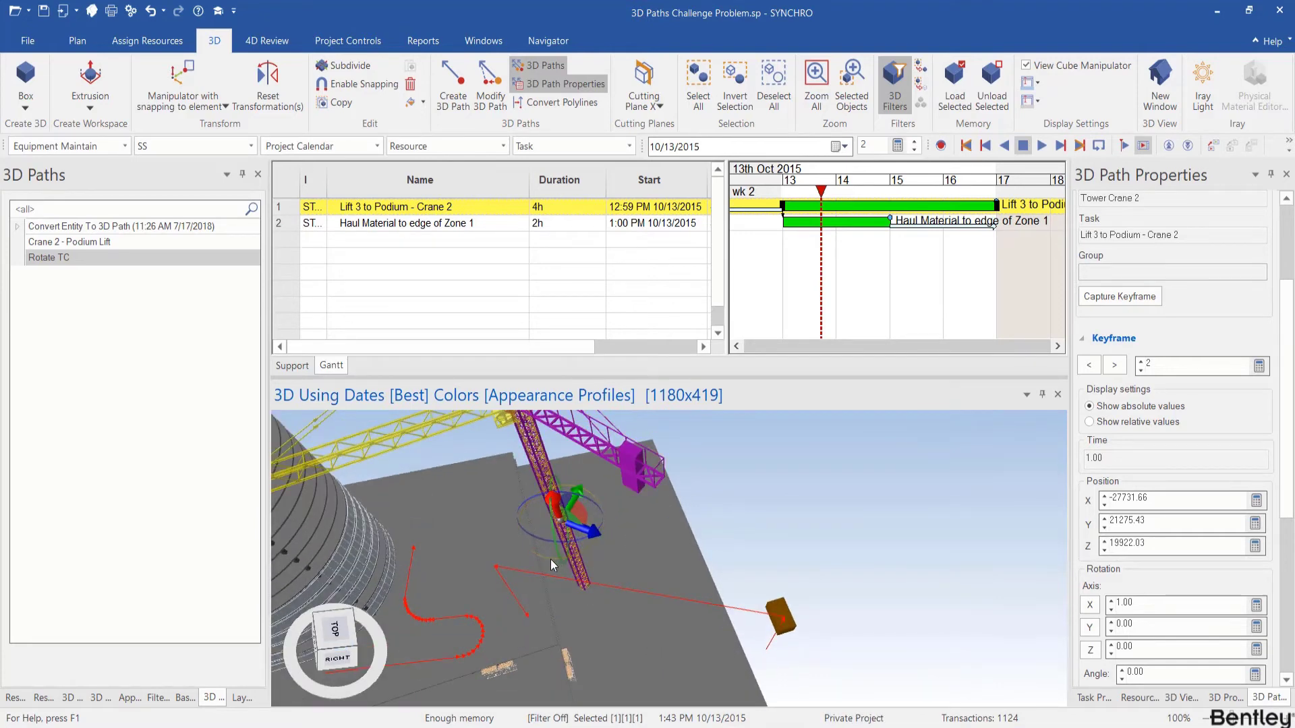
left_click_drag(551, 559, 708, 506)
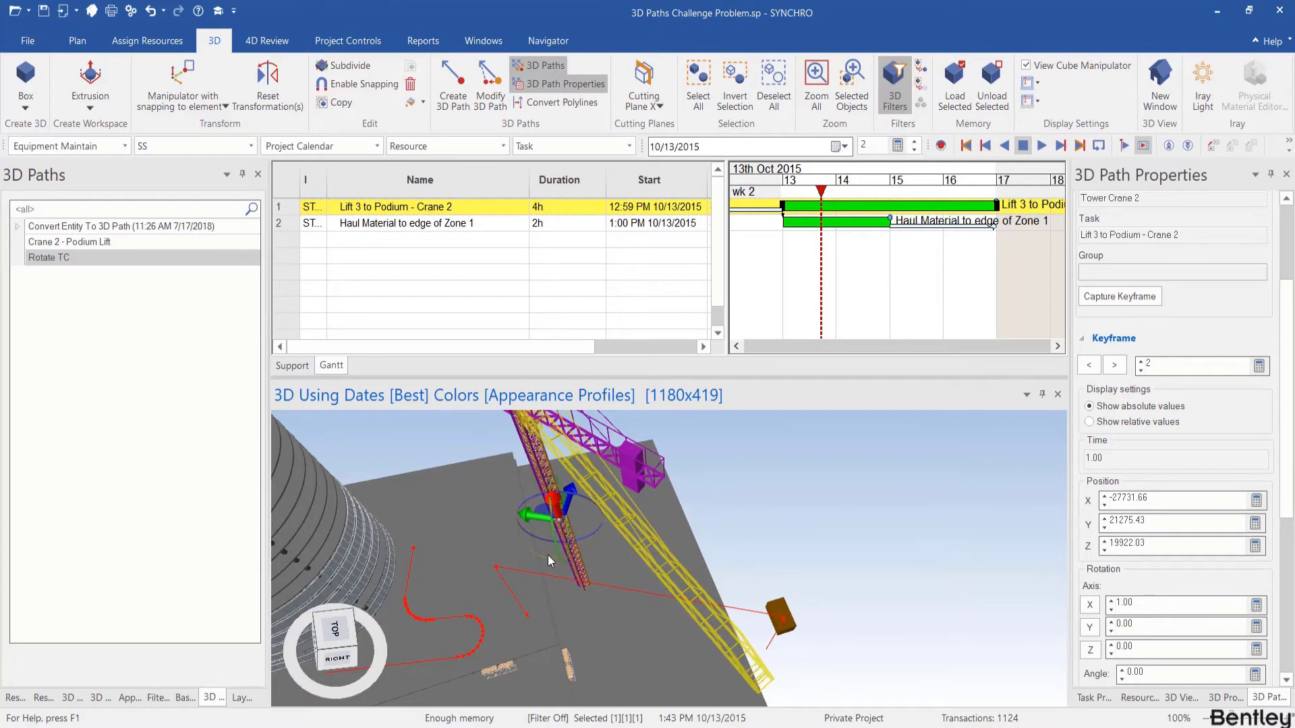
left_click_drag(547, 555, 556, 556)
mouse_move(629, 601)
middle_mouse_down()
mouse_move(617, 605)
mouse_move(642, 609)
mouse_move(615, 620)
middle_mouse_up()
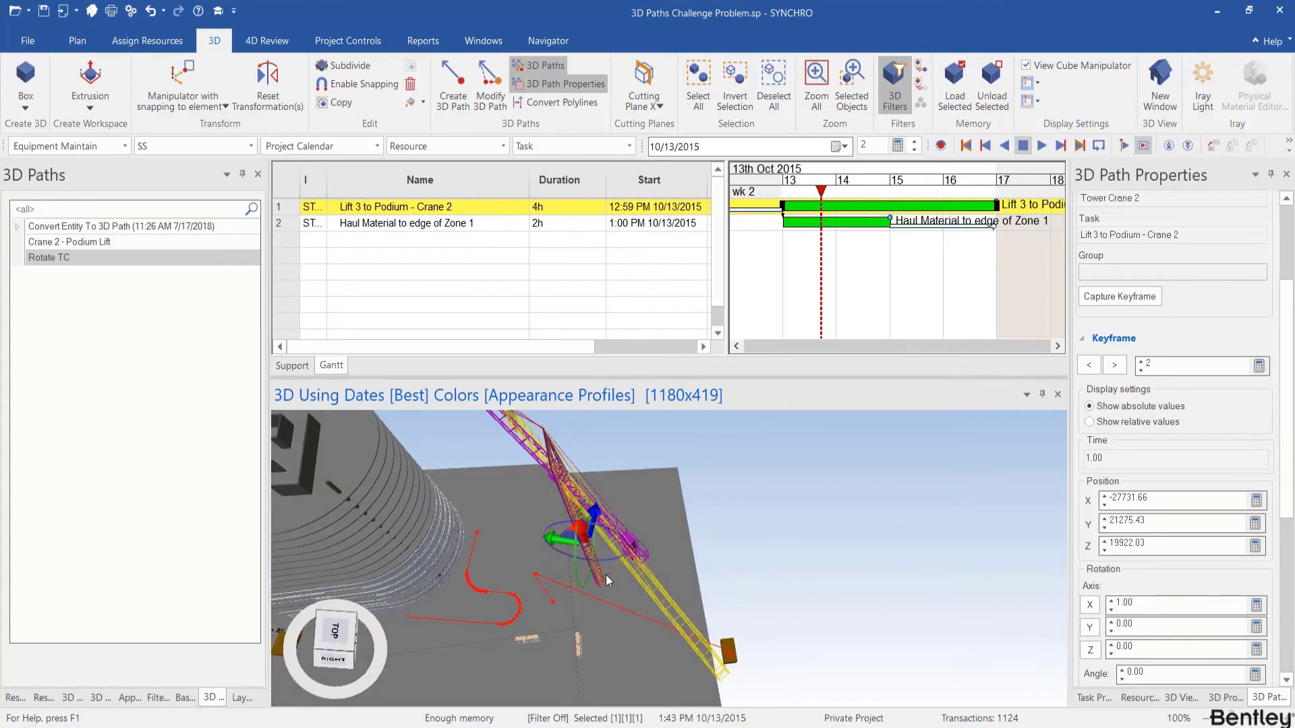
left_click_drag(605, 575, 610, 573)
Capture the 179.55° Z-rotation pose at 0.18, paste it onto keyframe 1 and recapture it
left_click(1148, 298)
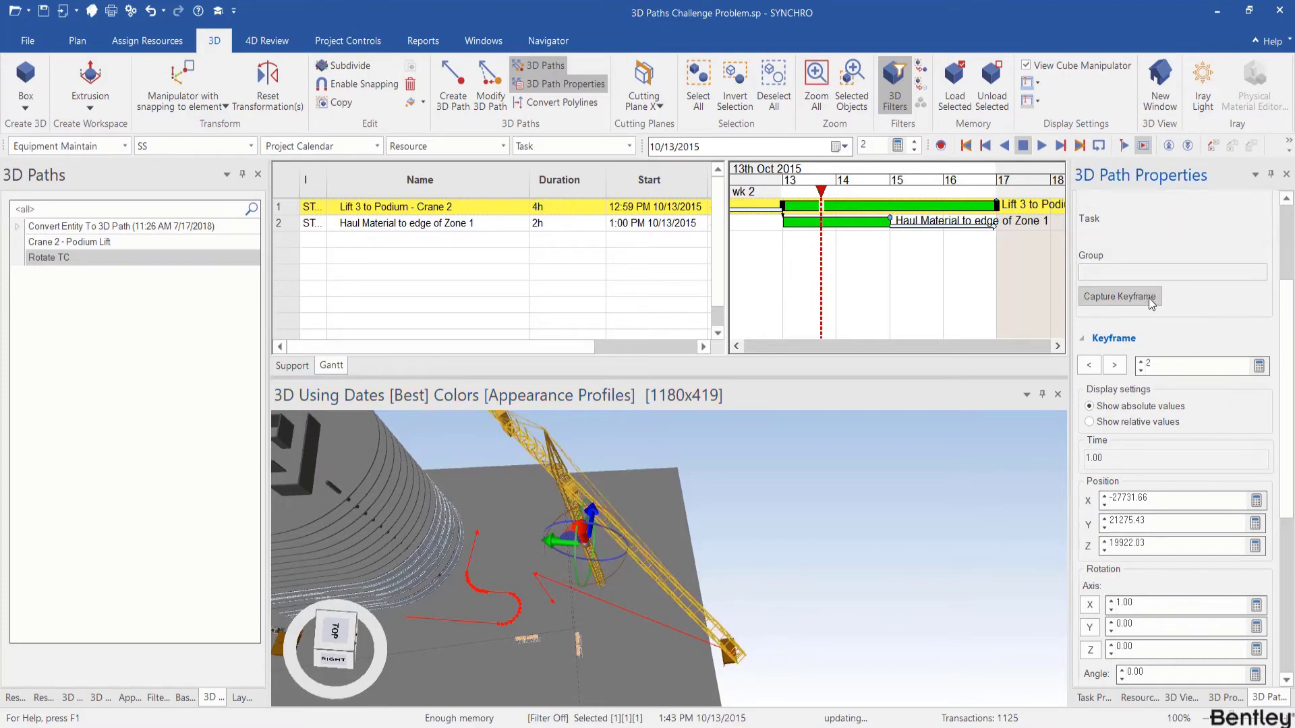
scroll(1155, 605, "down", 1)
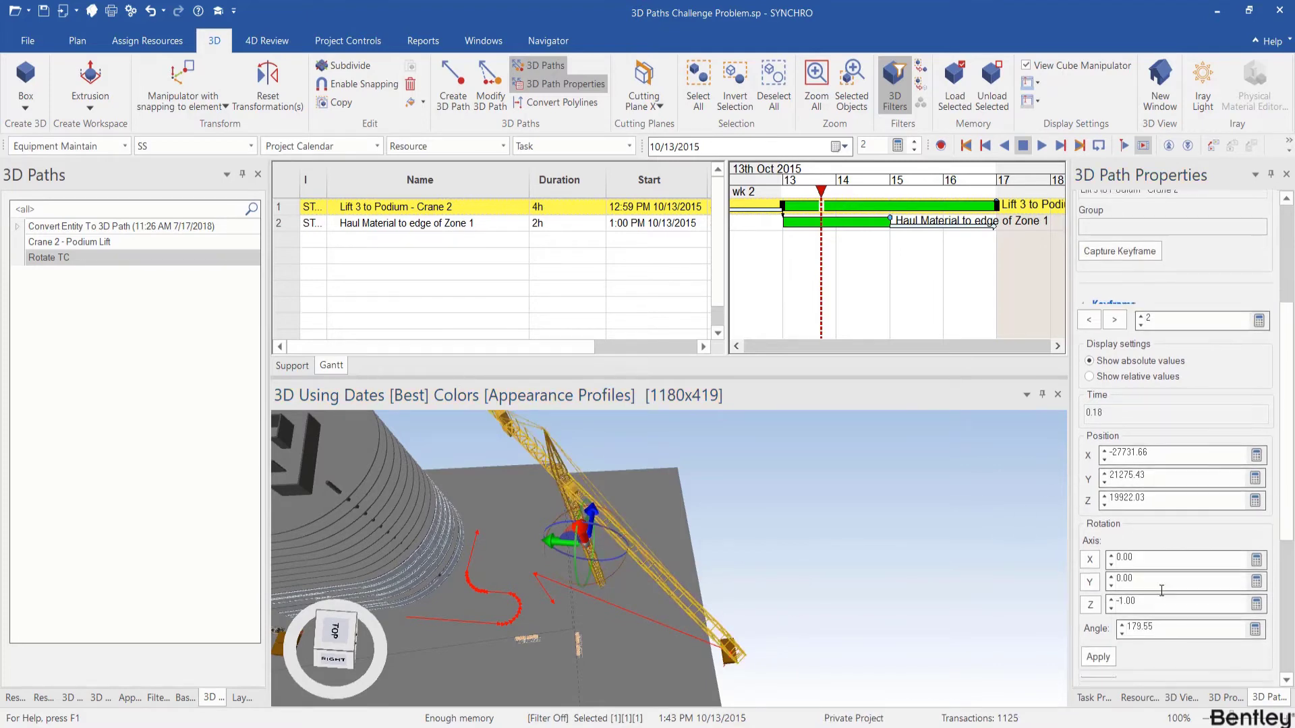
right_click(1163, 527)
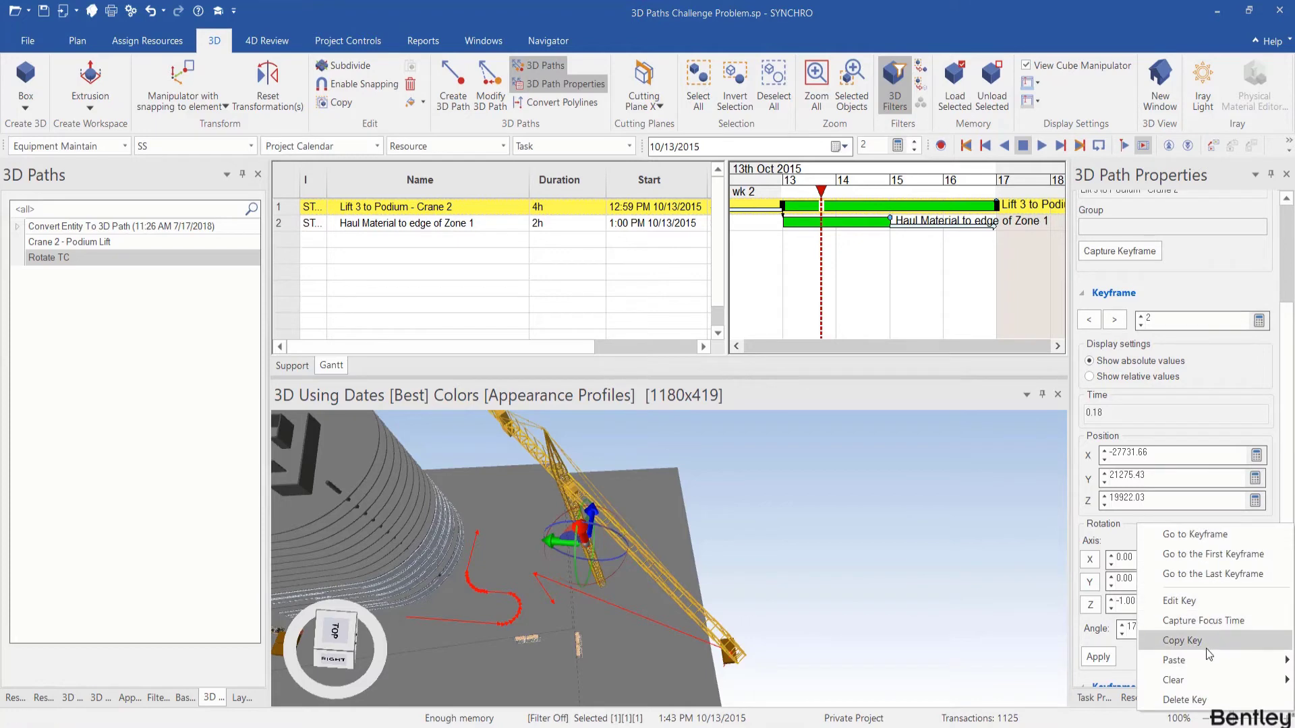
left_click(1181, 640)
left_click(1089, 320)
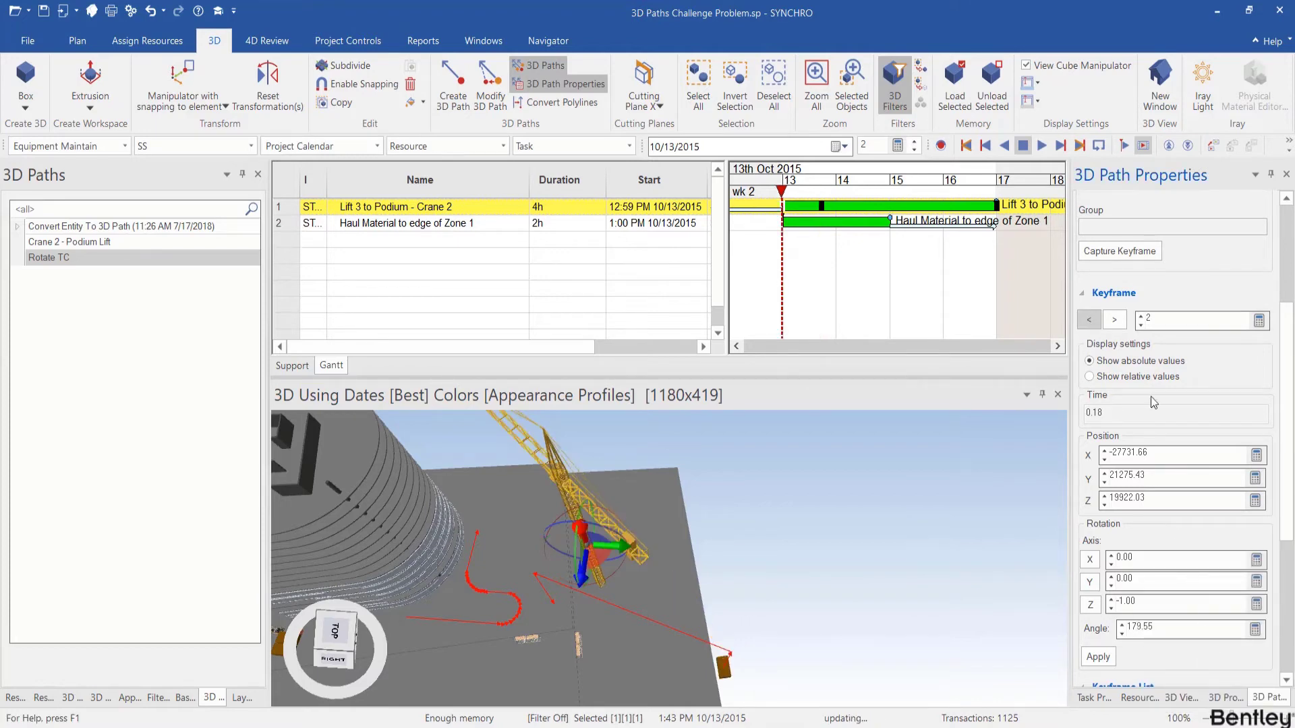
right_click(1205, 542)
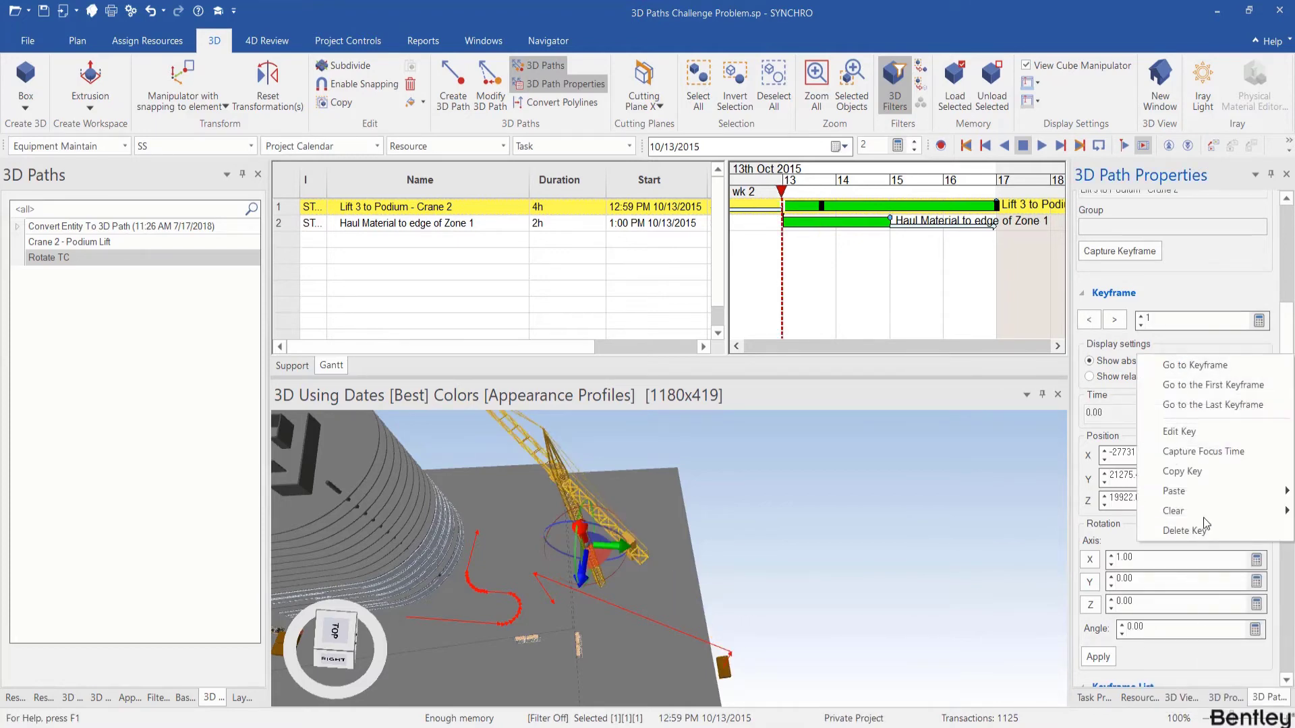
mouse_move(1146, 493)
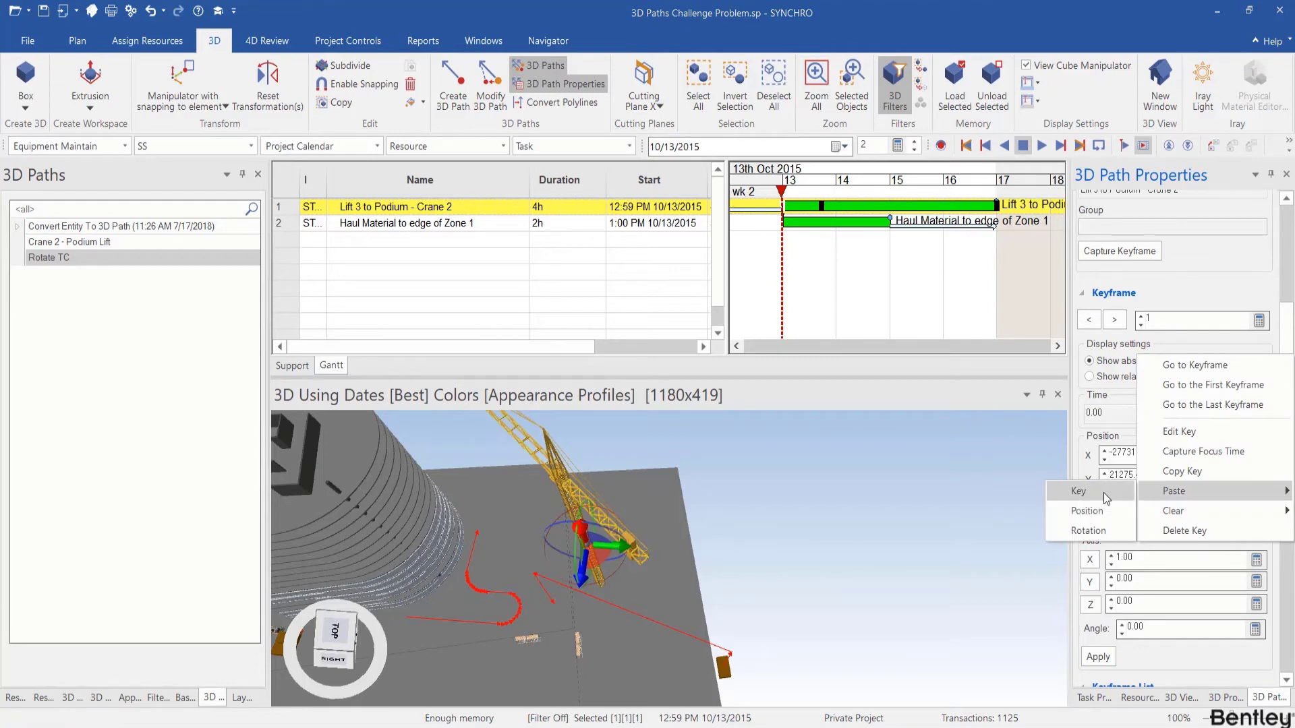
left_click(1104, 492)
left_click(1114, 253)
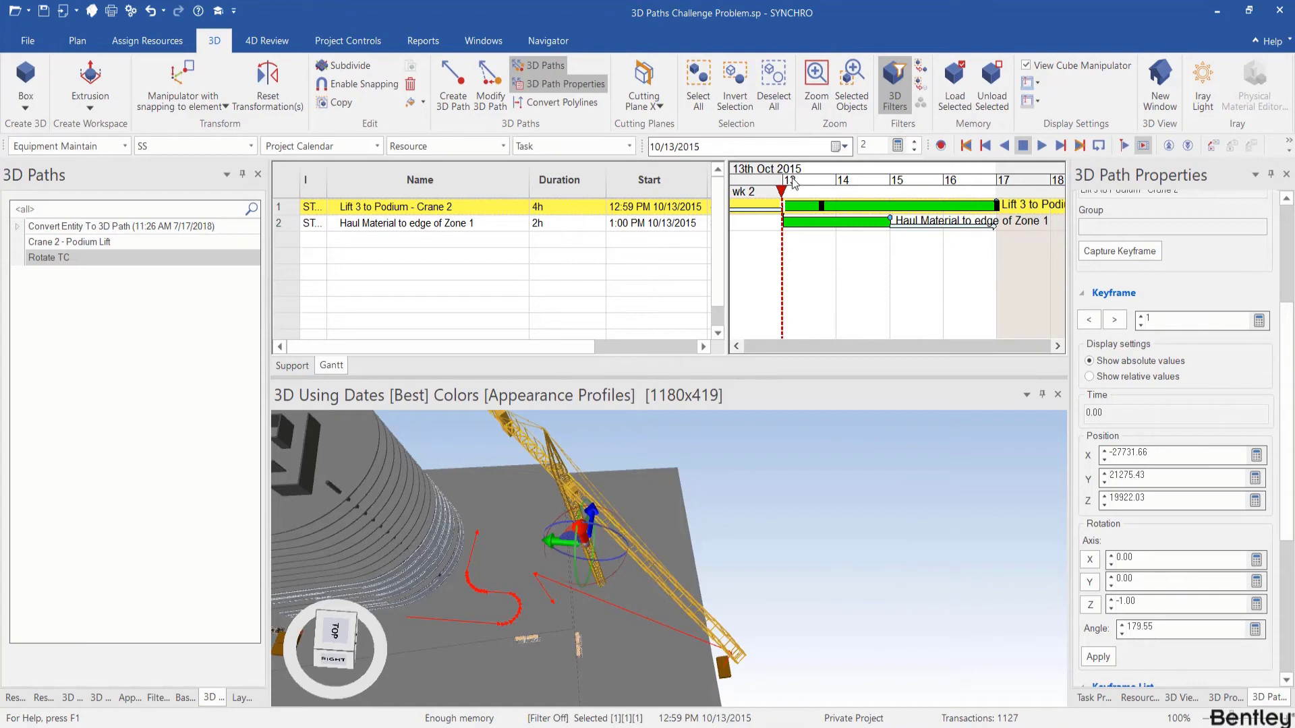
Move the time later in the lift and capture keyframe 3 at 0.73 with 58.63° rotation
left_click_drag(785, 191, 942, 177)
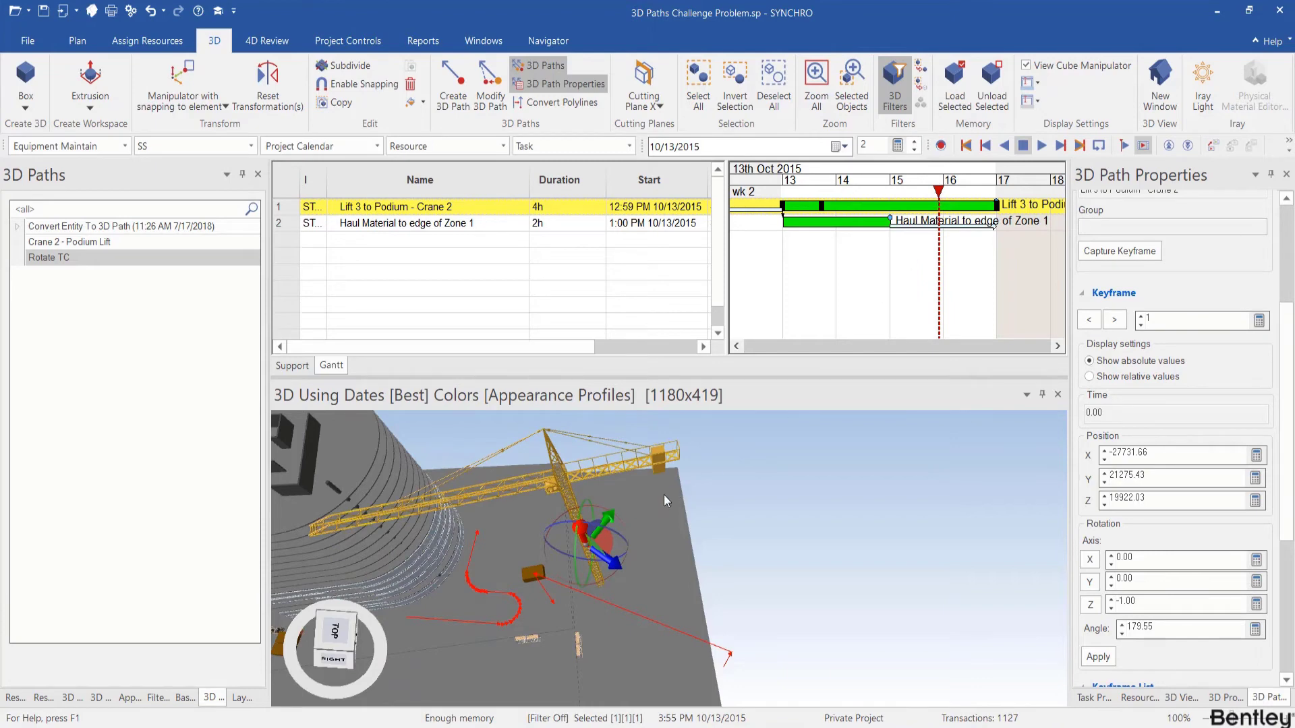
left_click(1139, 251)
left_click(1140, 251)
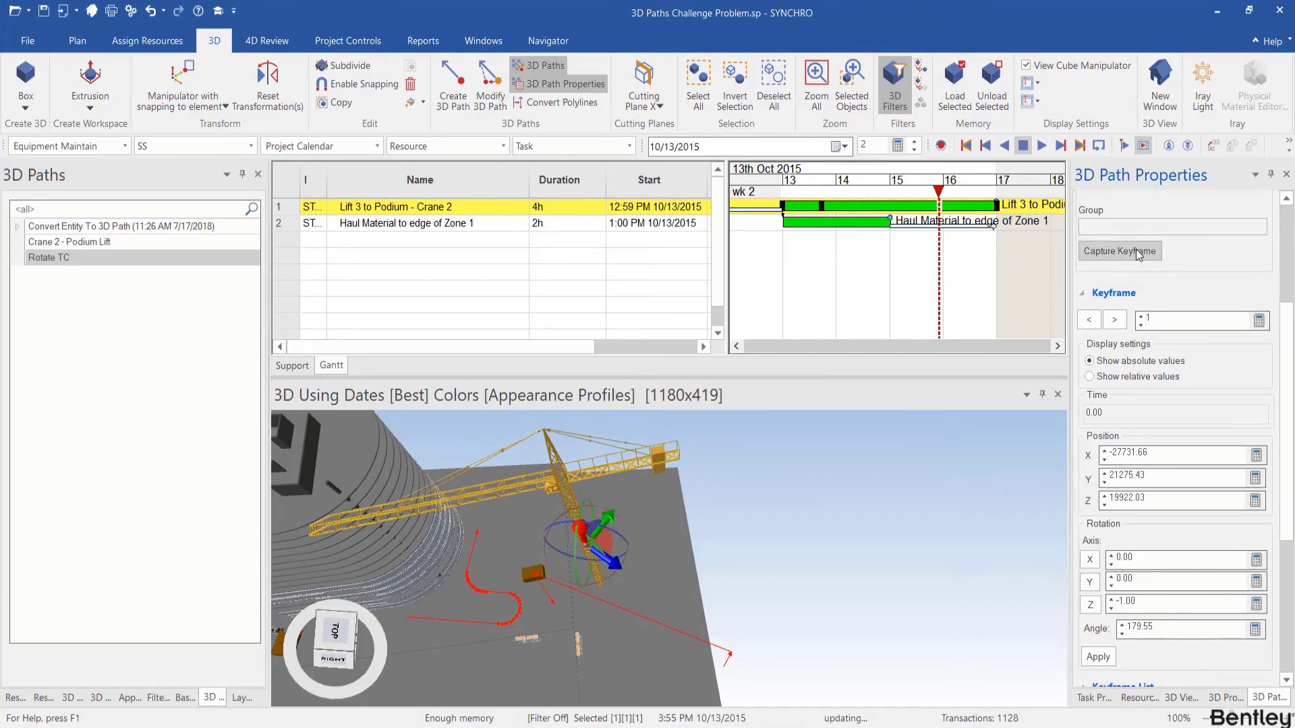
Copy keyframe 3's 58.63° rotation onto keyframe 4 at 1.00 and recapture it
right_click(1184, 533)
left_click(1213, 649)
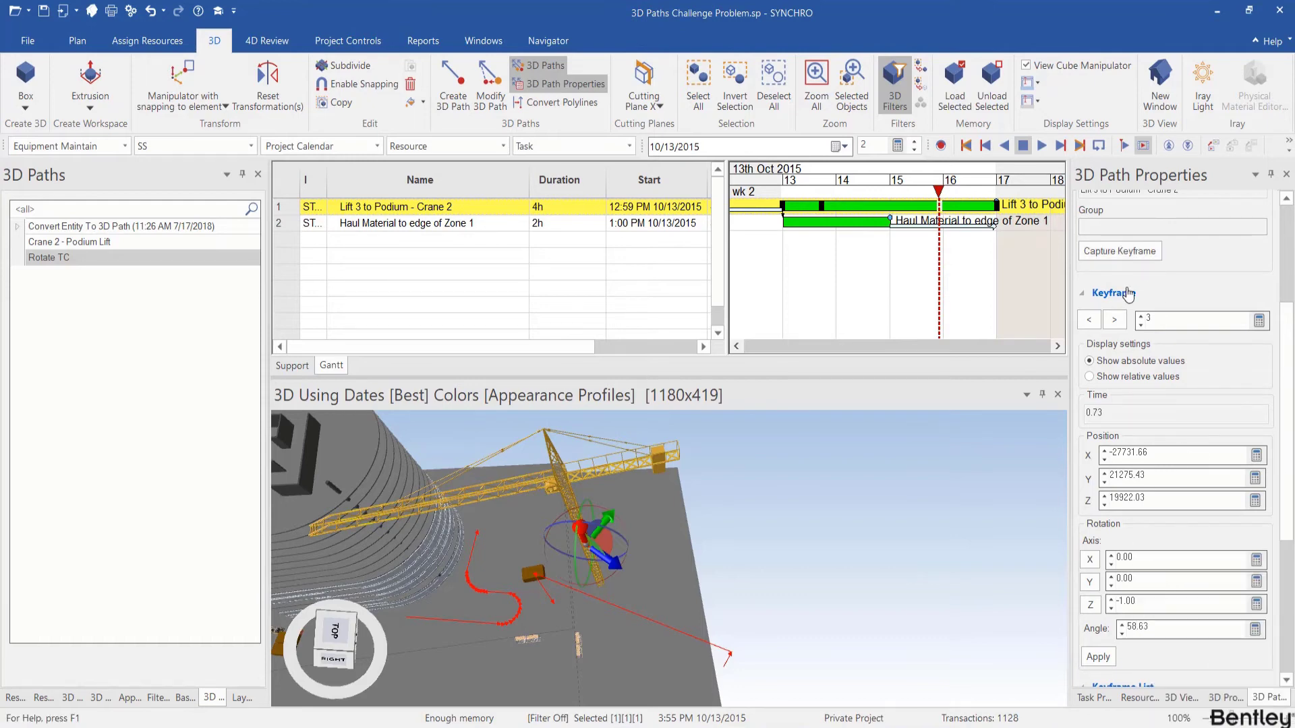
left_click(1115, 320)
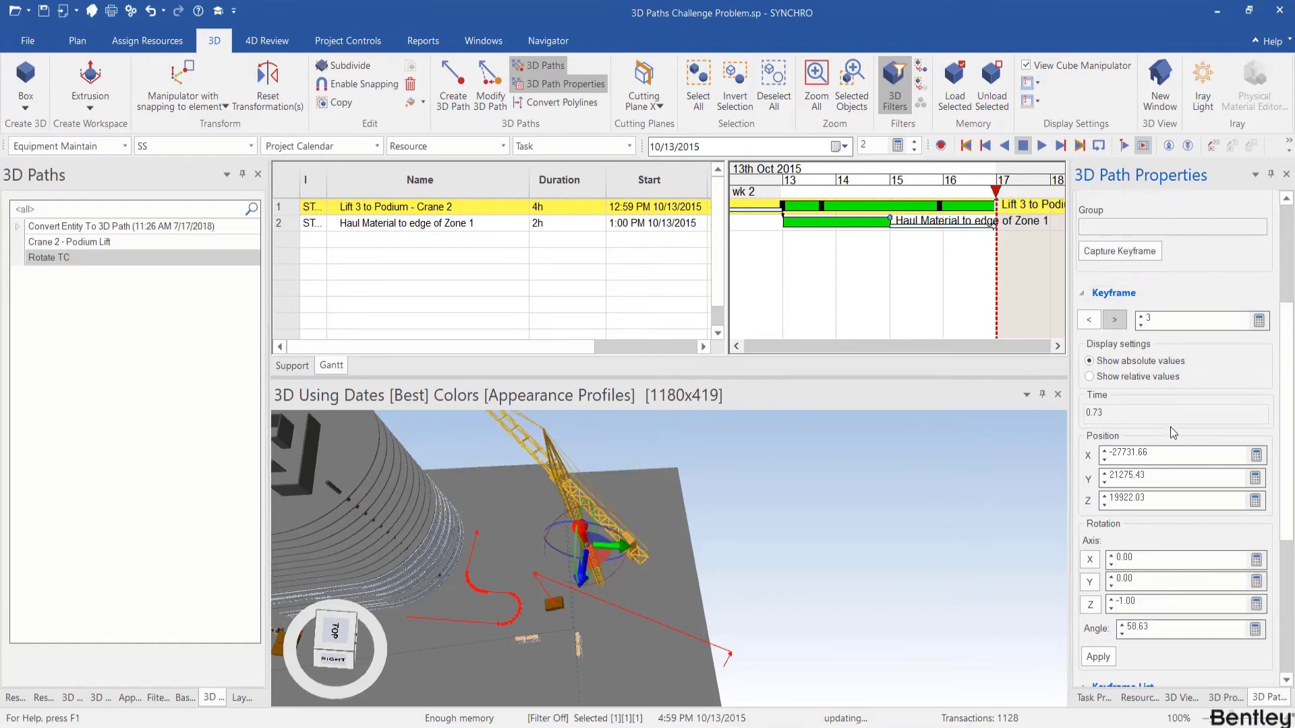
right_click(1181, 530)
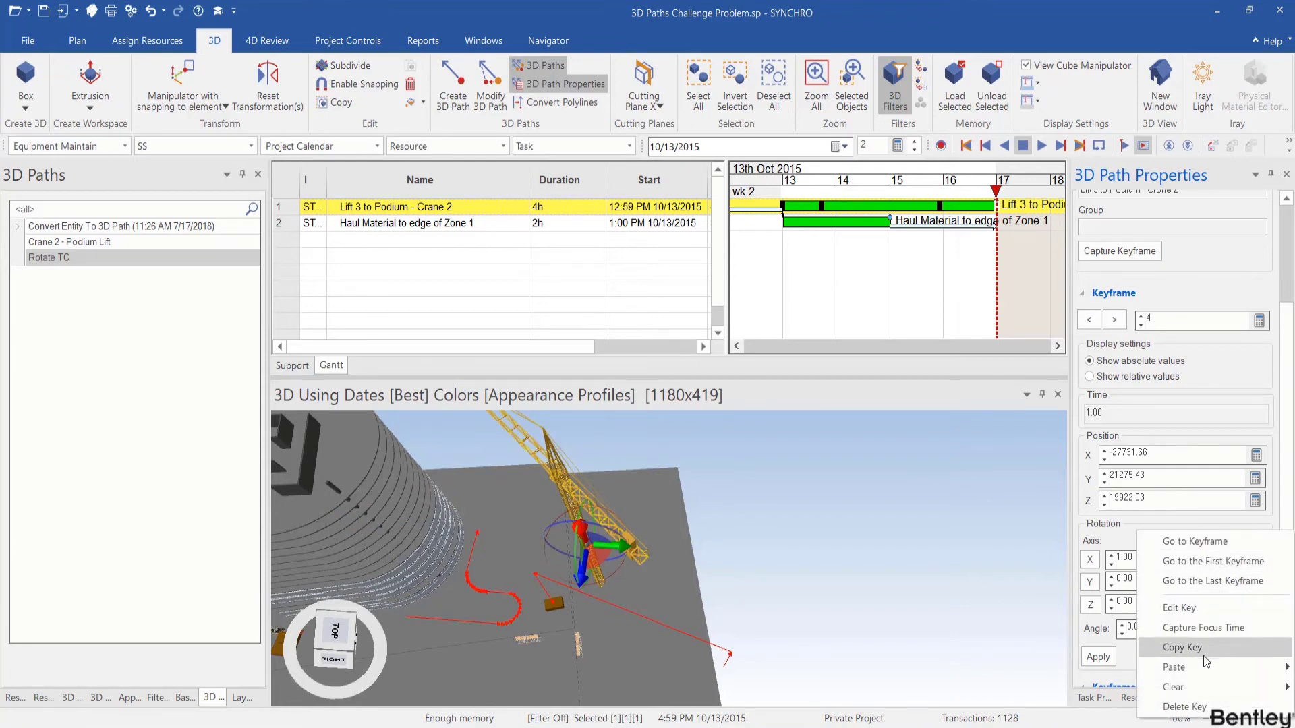
mouse_move(1197, 674)
left_click(1106, 667)
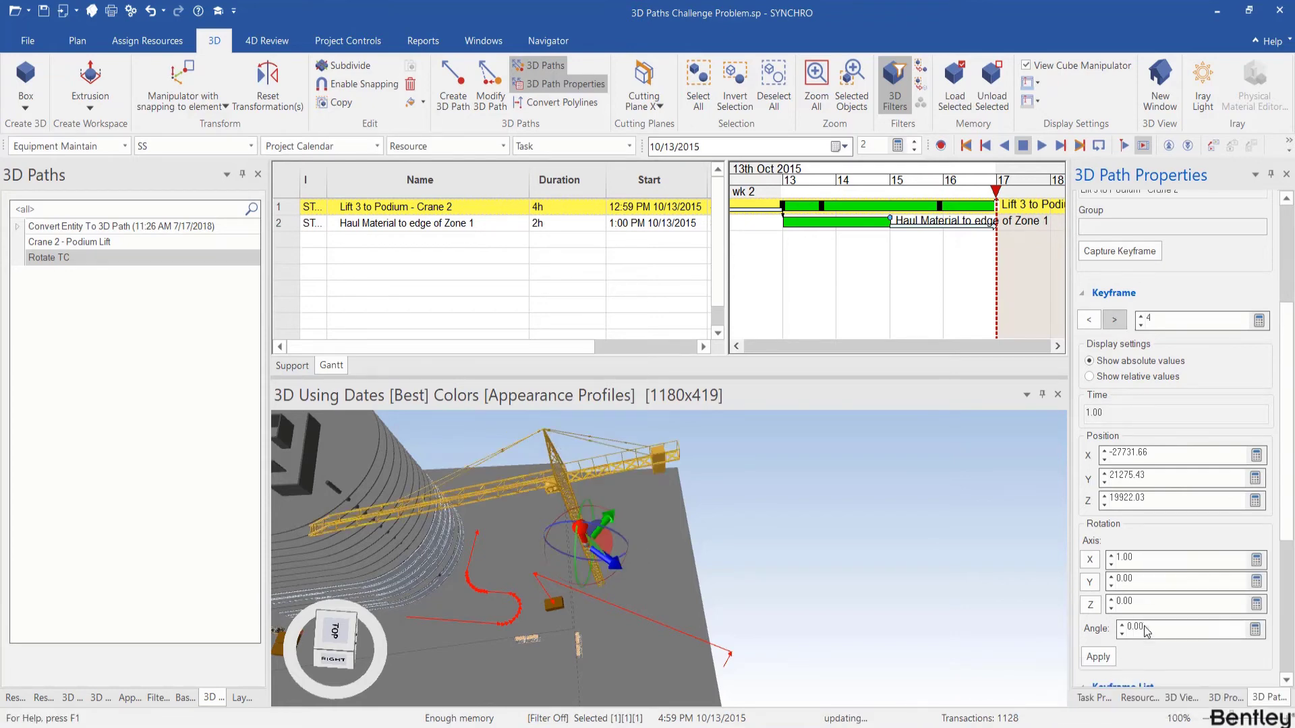
left_click(1123, 253)
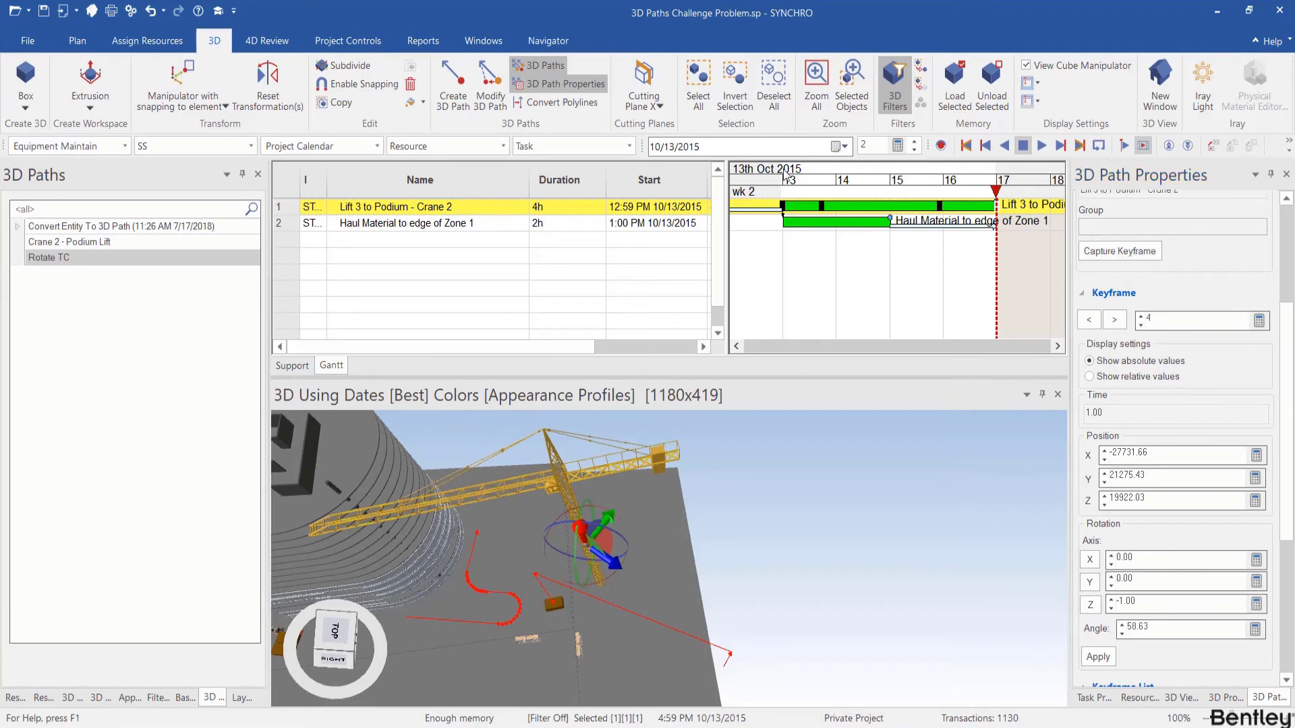
On the 14th, capture keyframe 3 at time 0.30 with the crane rotated to 173.19° about Z
mouse_move(784, 177)
left_mouse_down()
mouse_move(974, 180)
mouse_move(955, 180)
left_mouse_up()
mouse_move(841, 168)
left_mouse_down()
mouse_move(829, 176)
mouse_move(842, 179)
left_mouse_up()
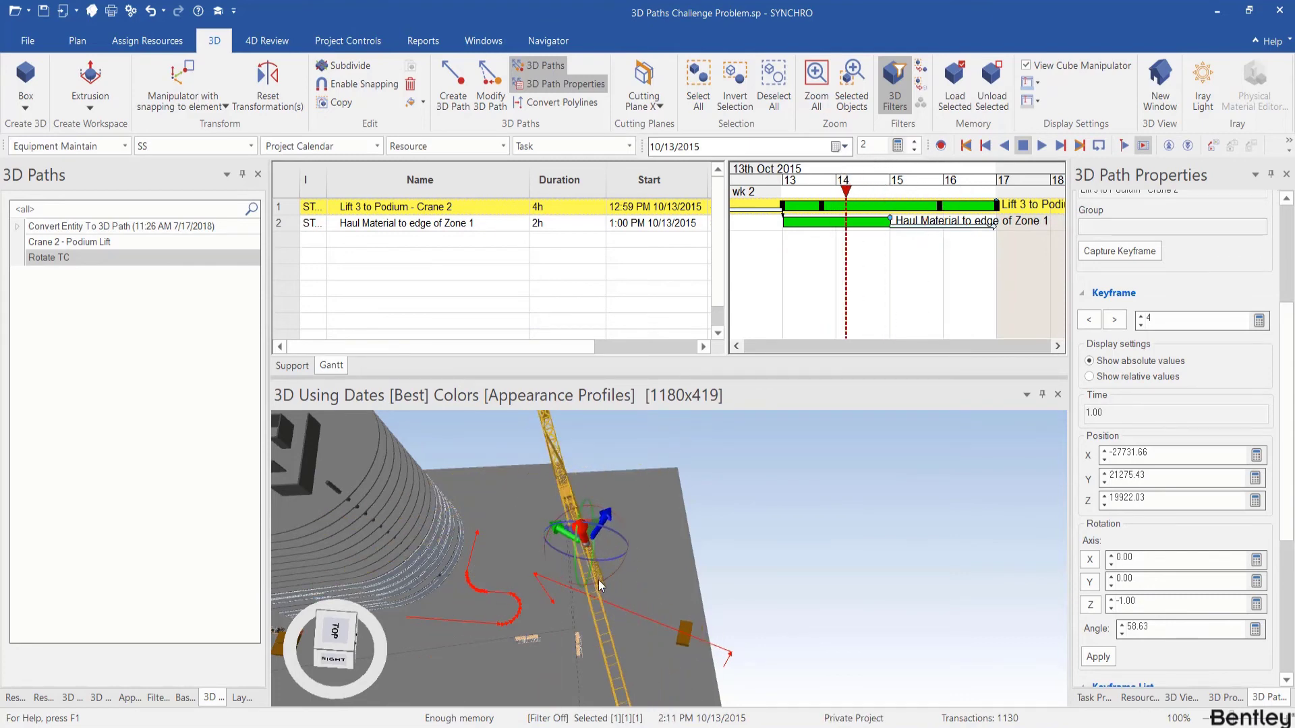
mouse_move(609, 573)
left_mouse_down()
mouse_move(630, 556)
mouse_move(617, 561)
left_mouse_up()
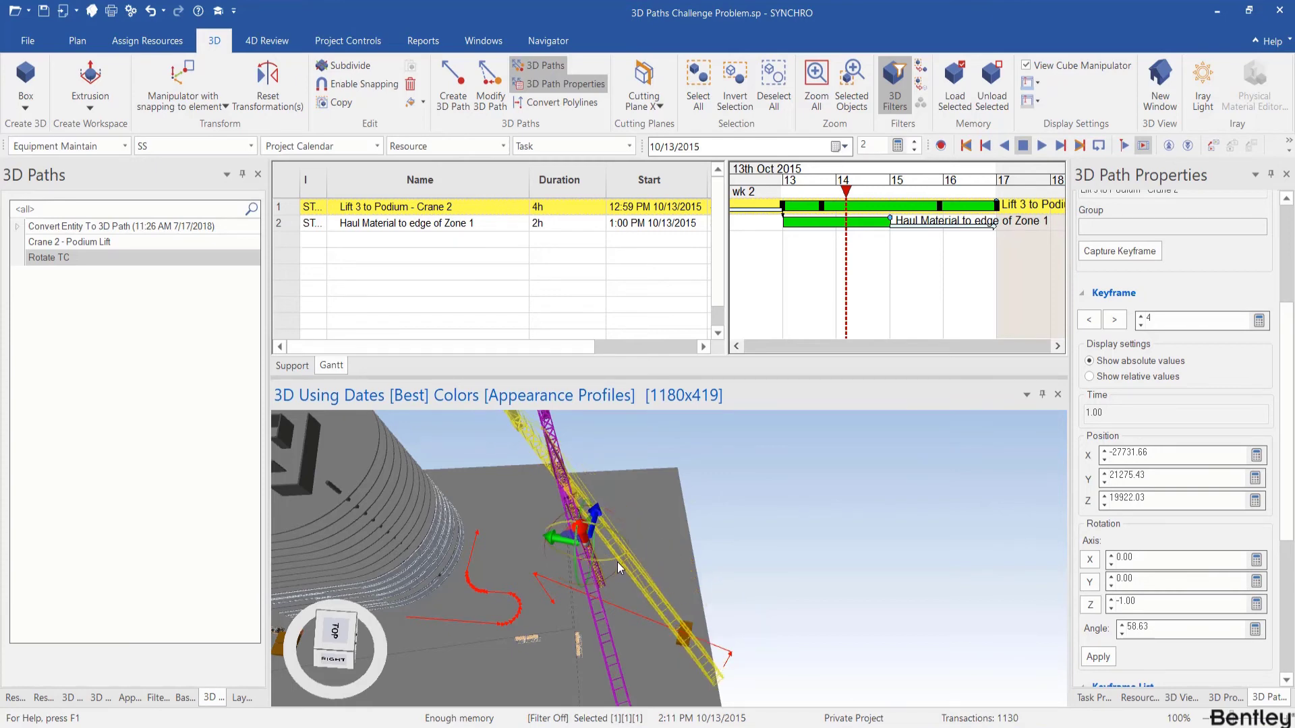
left_click(1117, 248)
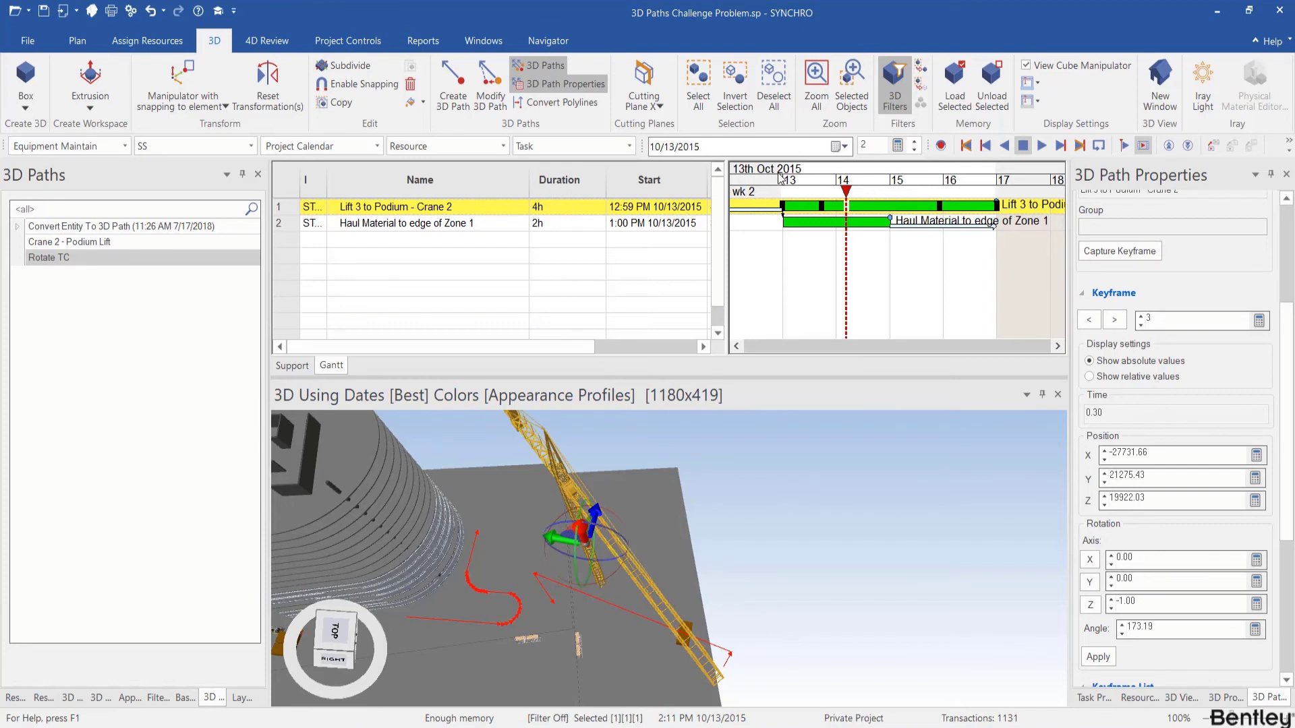
mouse_move(780, 178)
left_mouse_down()
mouse_move(904, 184)
mouse_move(897, 193)
left_mouse_up()
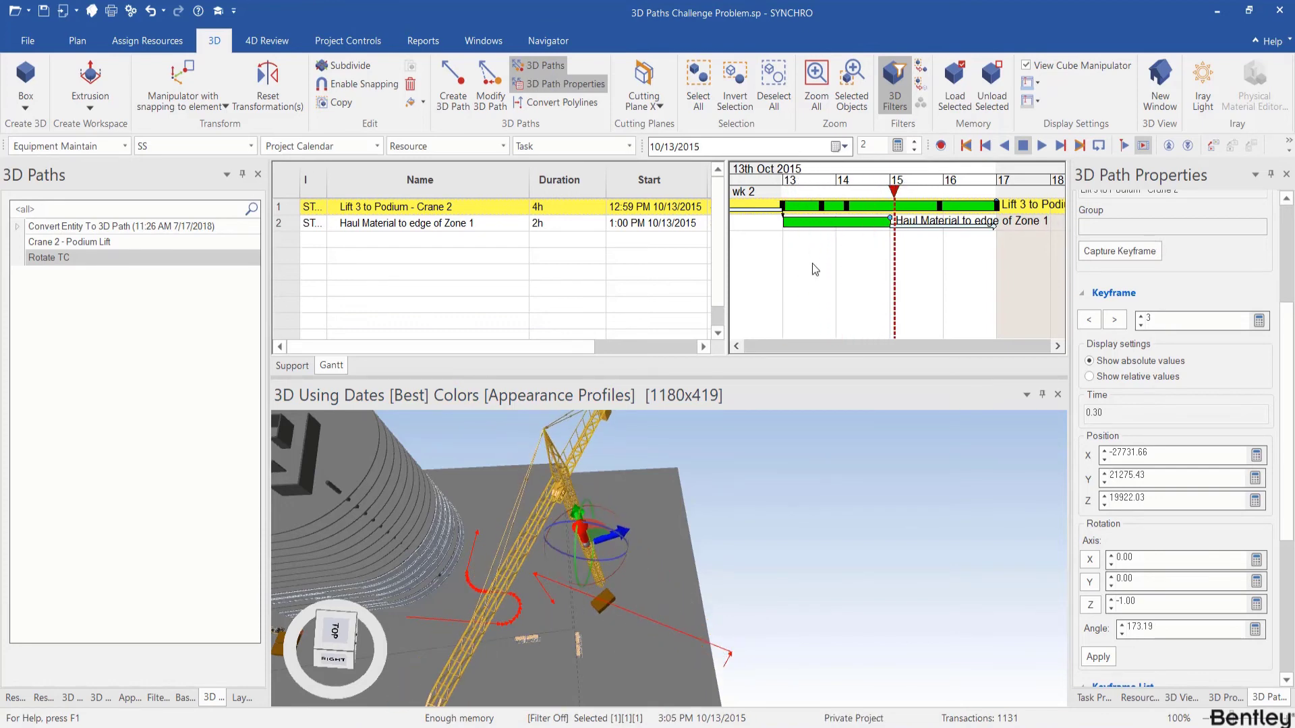
Capture keyframe 4 at 0.52 with the crane at 153.75° about Z, then preview the lift
left_click_drag(613, 576, 646, 551)
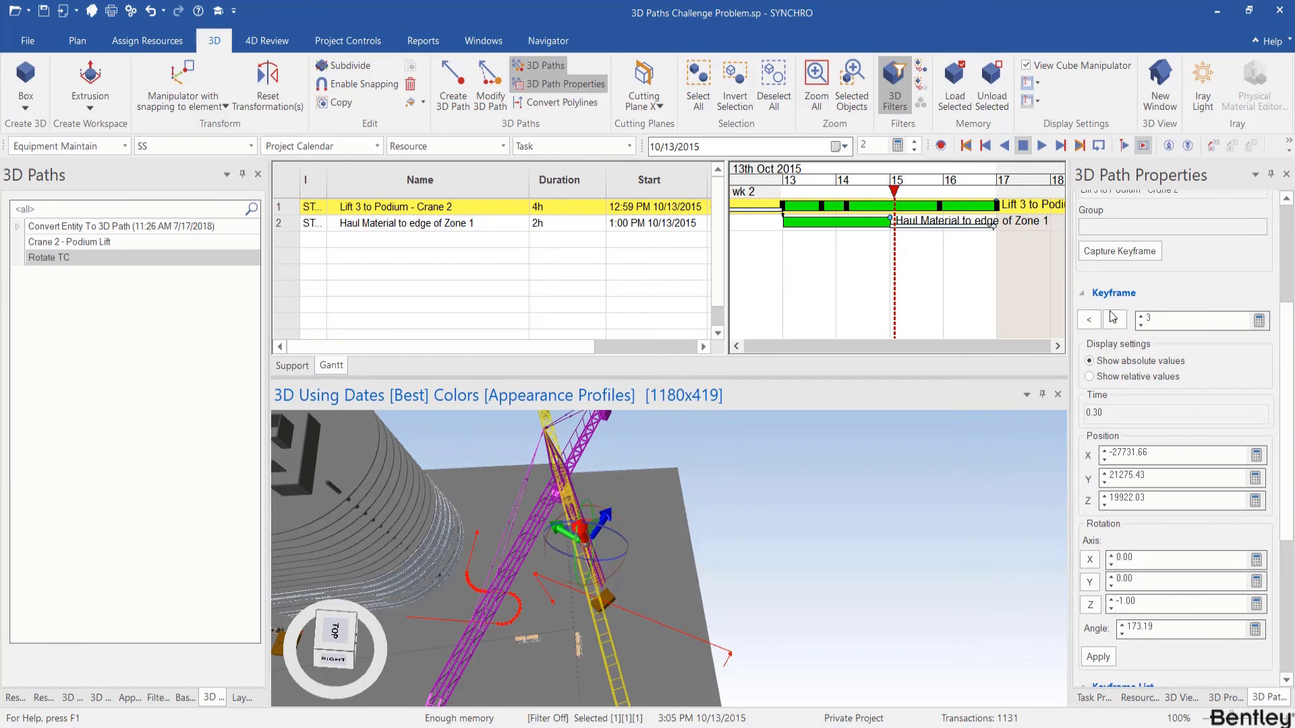
left_click(1119, 251)
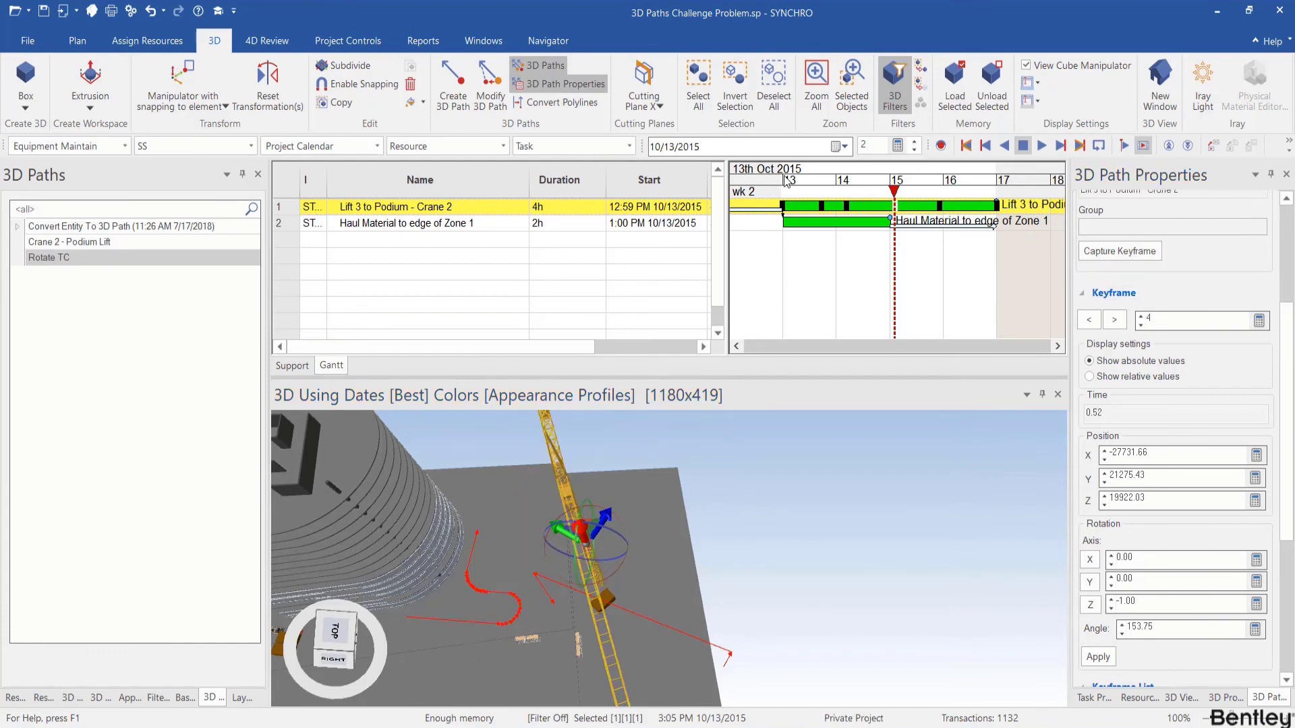
left_click_drag(787, 180, 977, 192)
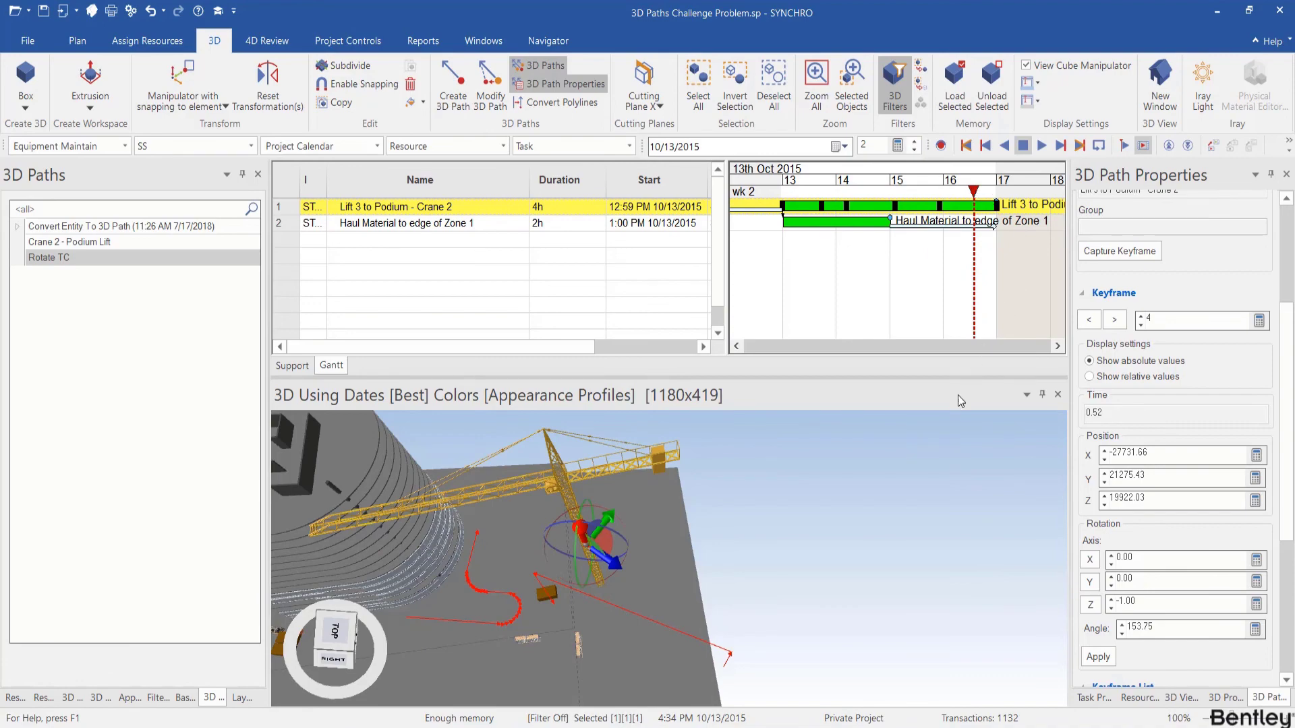